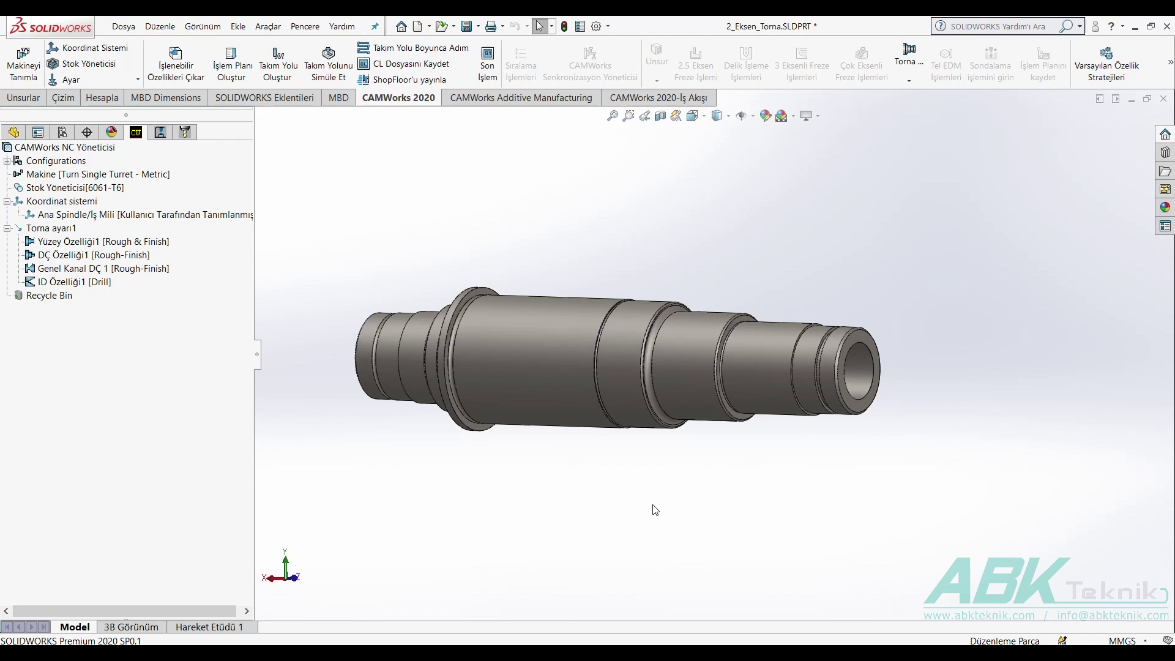
Review the existing Punta Matkabı1 spot-drill and Matkap1 drilling toolpaths in the operations list
{"action": "left_click", "coordinate": [160, 132]}
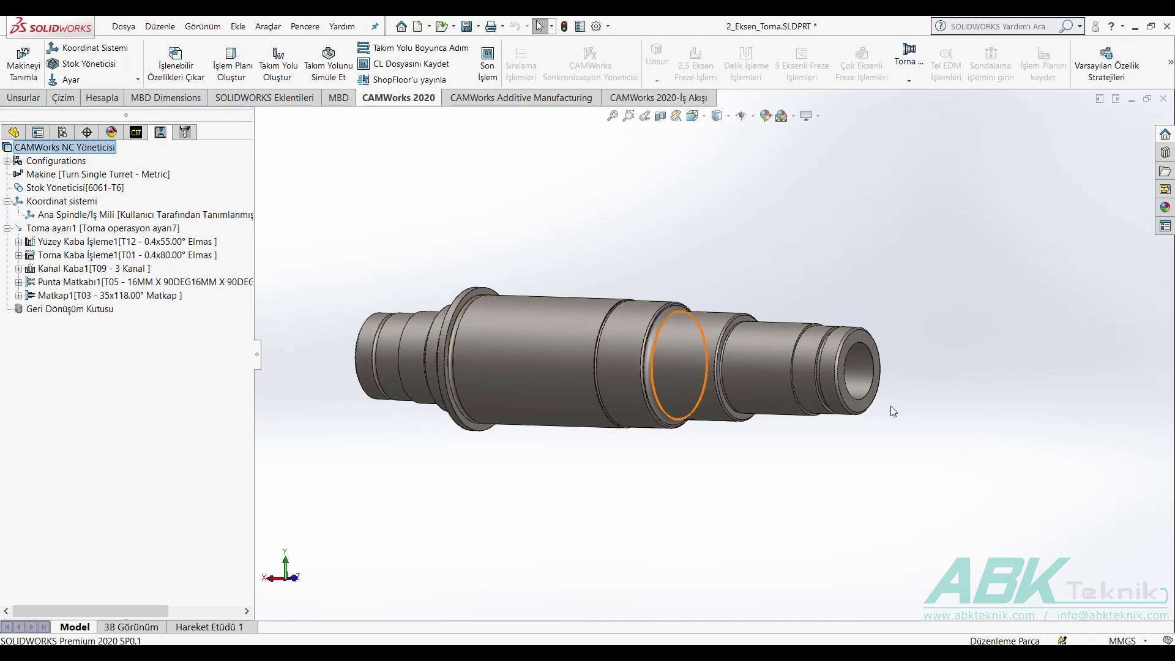
{"action": "scroll", "coordinate": [868, 410], "scroll_direction": "up", "scroll_amount": 3}
{"action": "left_click", "coordinate": [87, 287]}
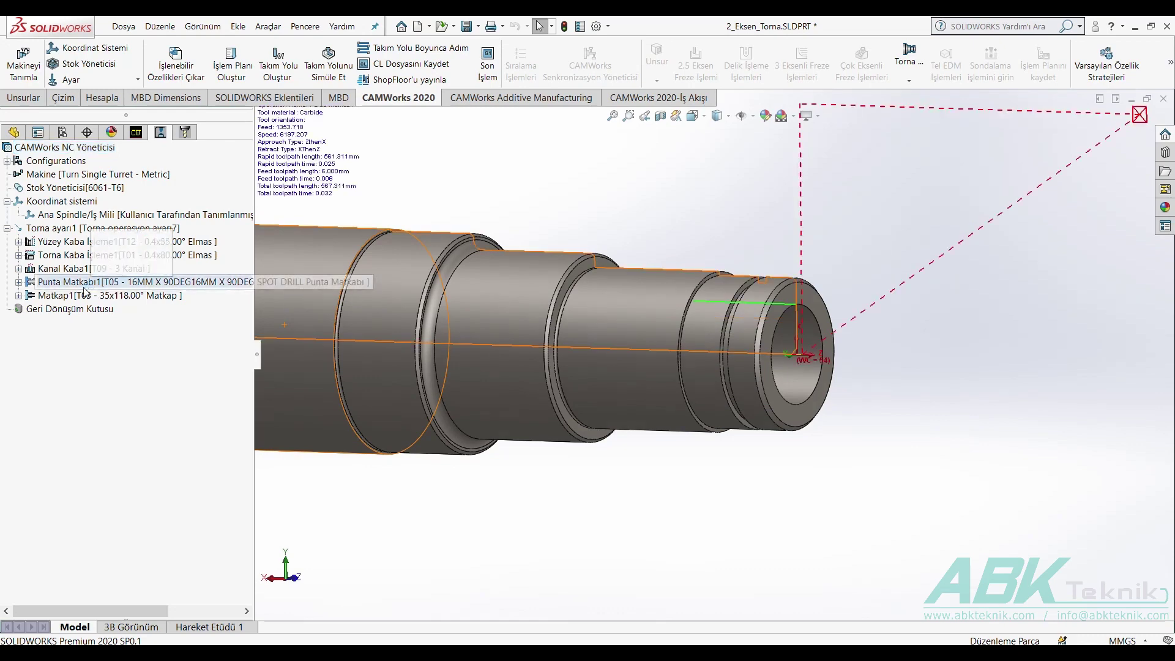
{"action": "left_click", "coordinate": [61, 298]}
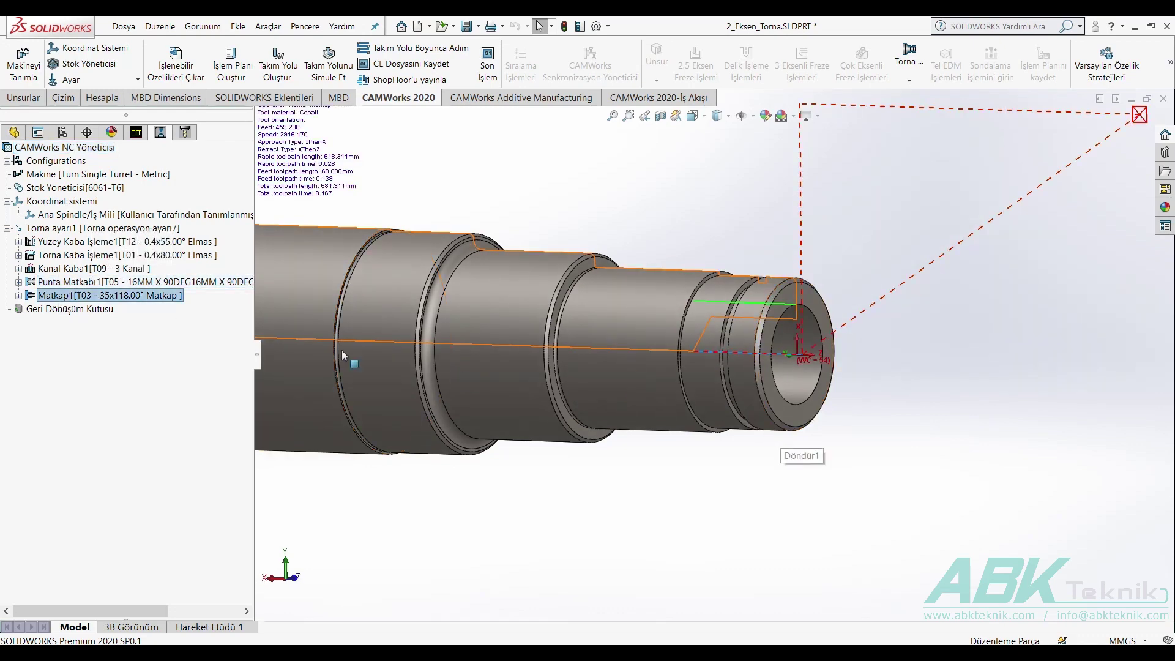
{"action": "scroll", "coordinate": [782, 314], "scroll_direction": "down", "scroll_amount": 2}
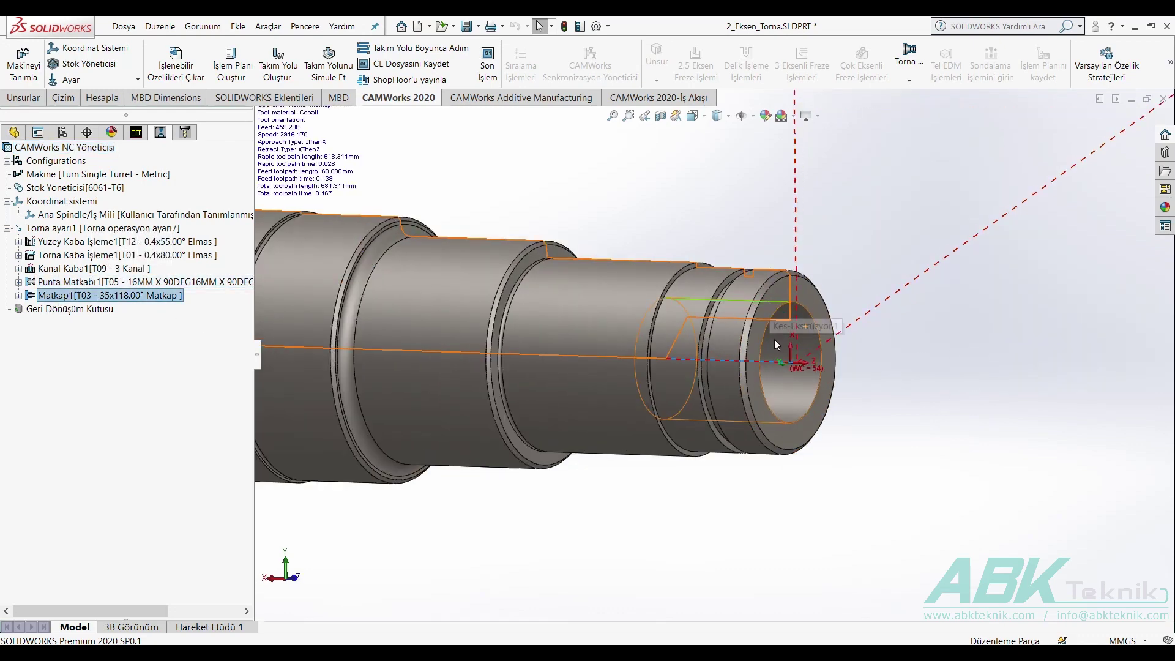
{"action": "scroll", "coordinate": [787, 324], "scroll_direction": "down", "scroll_amount": 2}
{"action": "scroll", "coordinate": [792, 326], "scroll_direction": "down", "scroll_amount": 2}
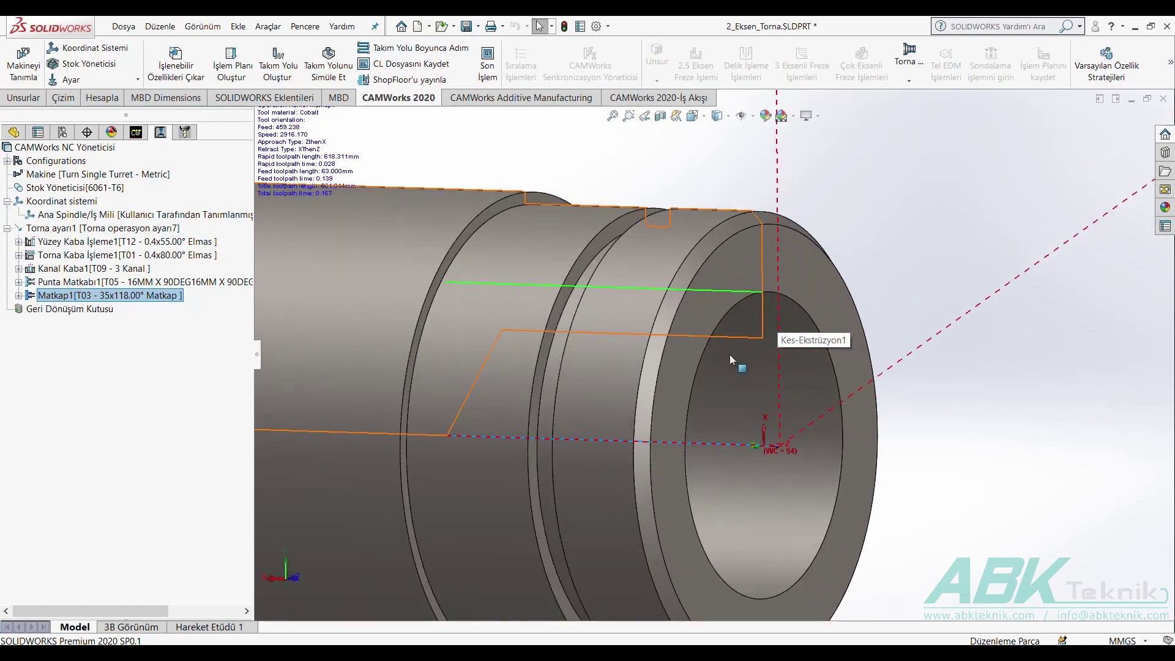
{"action": "scroll", "coordinate": [735, 403], "scroll_direction": "up", "scroll_amount": 2}
{"action": "scroll", "coordinate": [734, 402], "scroll_direction": "up", "scroll_amount": 1}
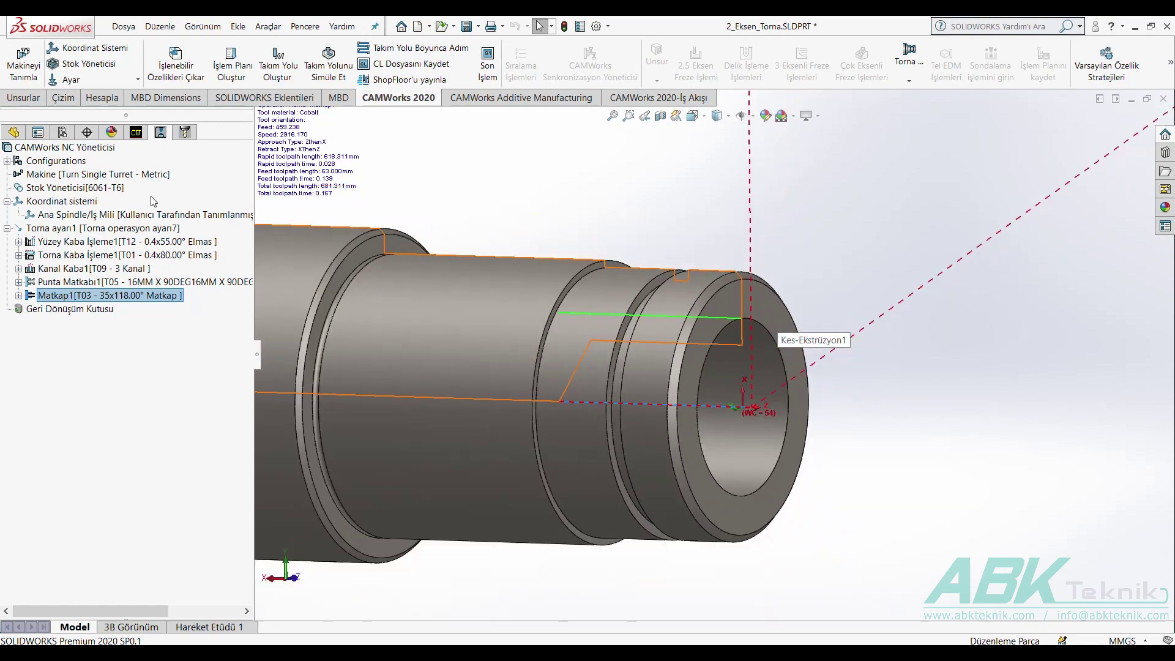
Begin a new turning feature on Torna ayarı1, trying the ID Özelliği and DÇ Özelliği types
{"action": "left_click", "coordinate": [134, 134]}
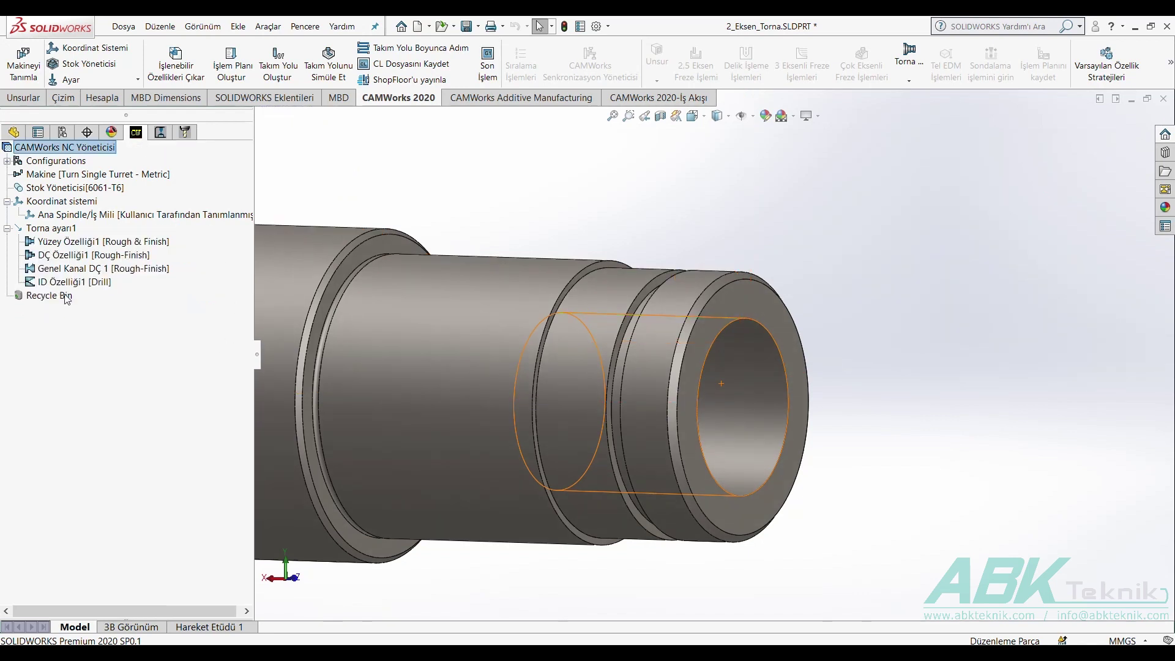
{"action": "left_click", "coordinate": [50, 283]}
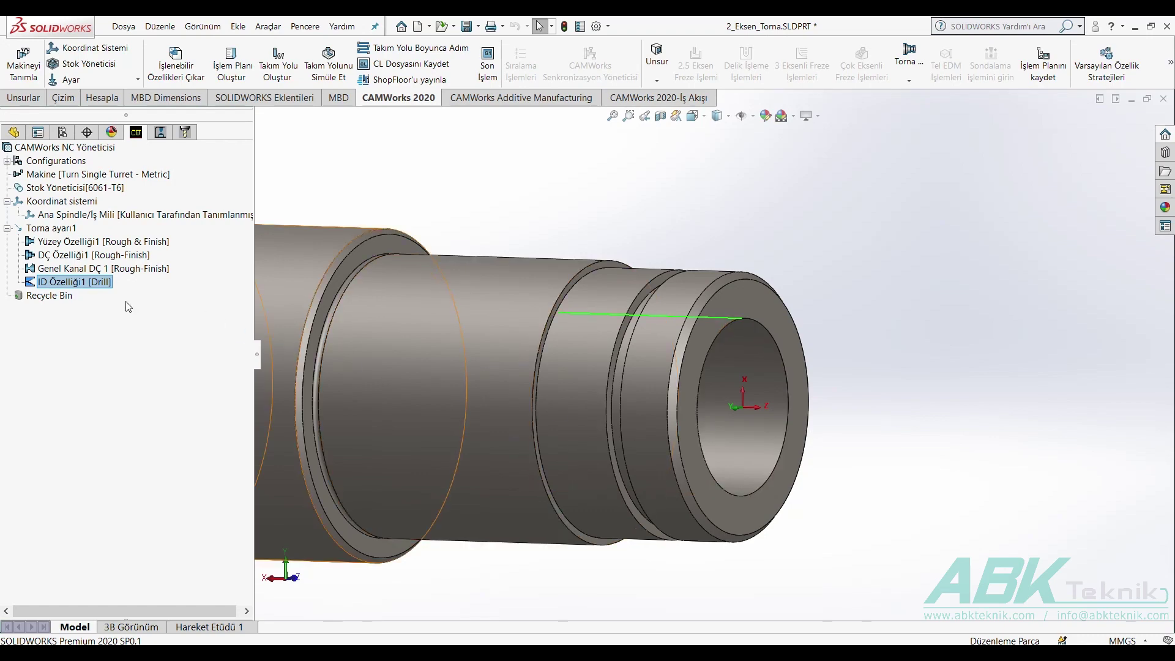
{"action": "right_click", "coordinate": [52, 230]}
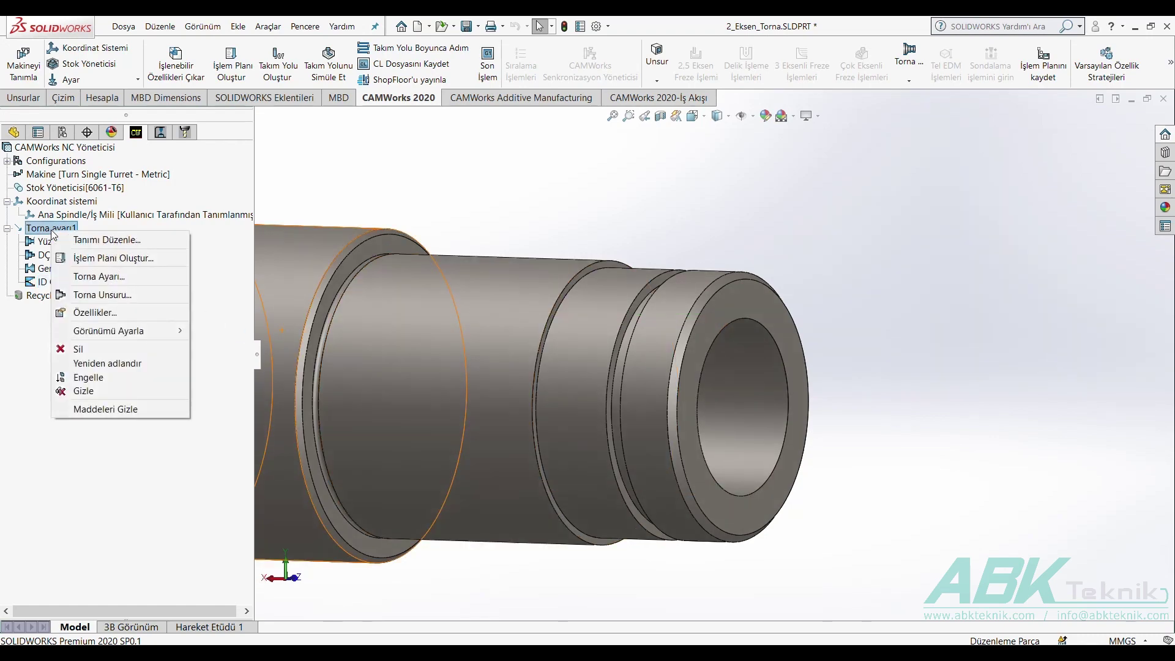
{"action": "left_click", "coordinate": [136, 296]}
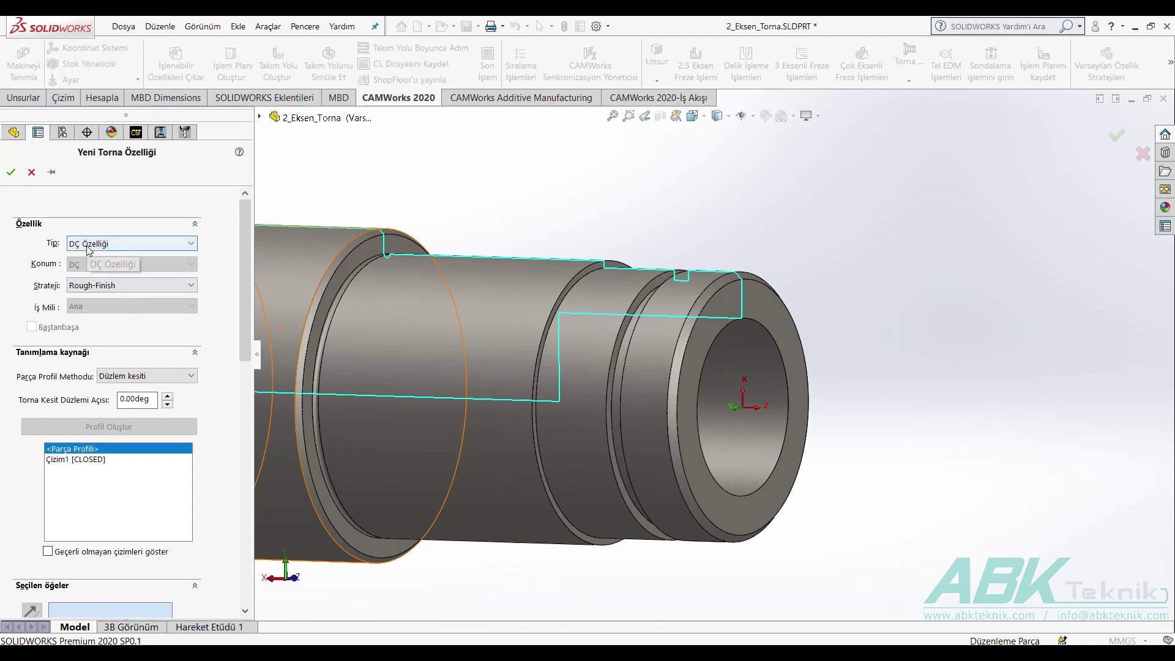
{"action": "left_click", "coordinate": [92, 245]}
{"action": "left_click", "coordinate": [95, 274]}
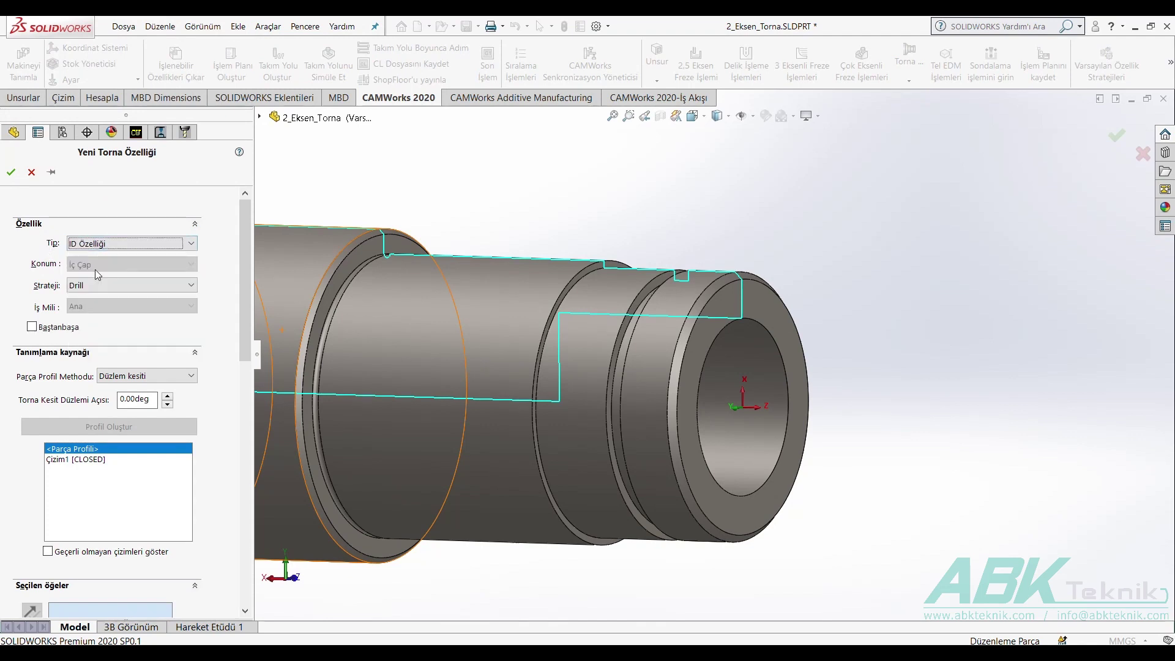
{"action": "left_click", "coordinate": [86, 244]}
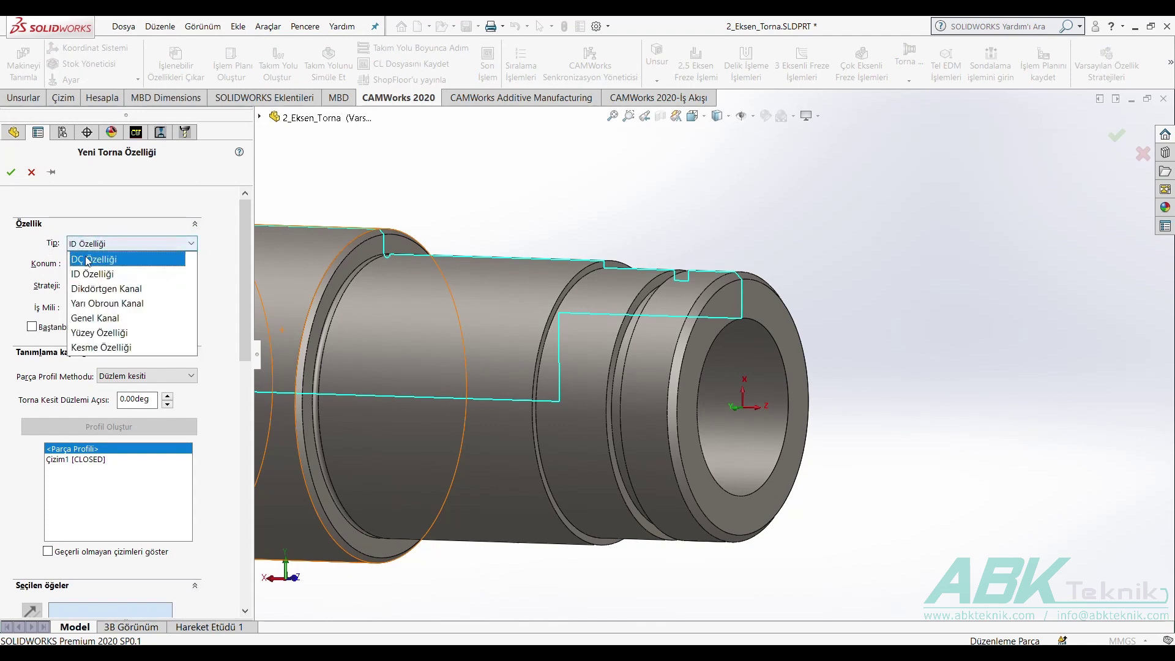
{"action": "left_click", "coordinate": [86, 256]}
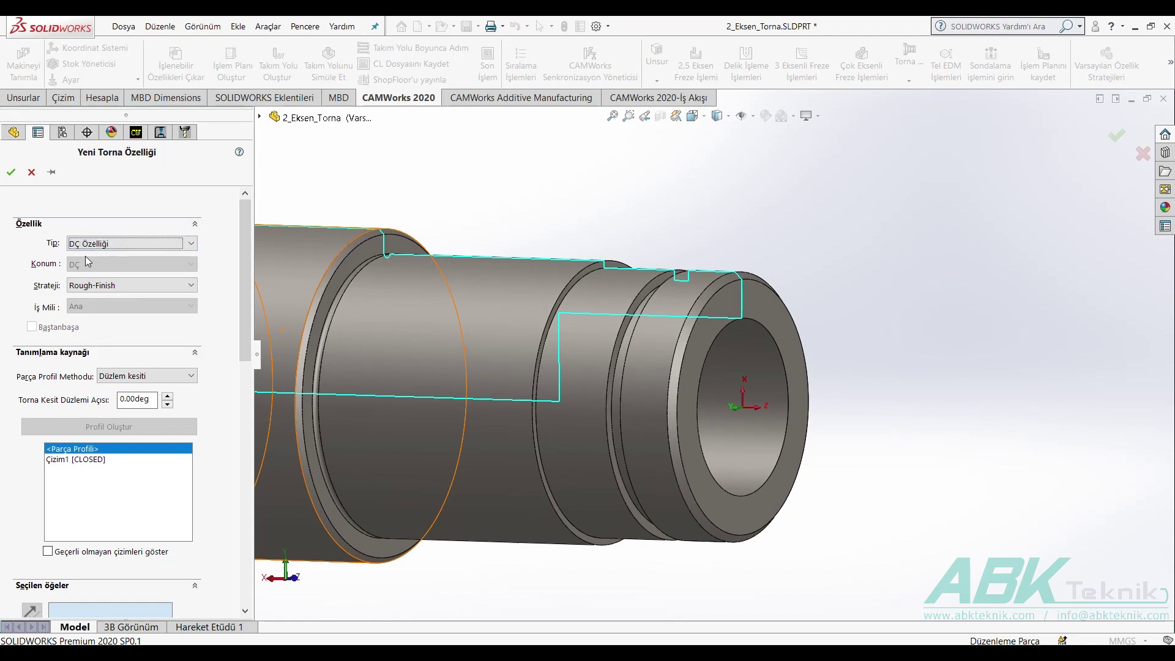
Set the new feature to ID Özelliği with a revolve-section profile and end face, then abandon it
{"action": "left_click", "coordinate": [89, 244]}
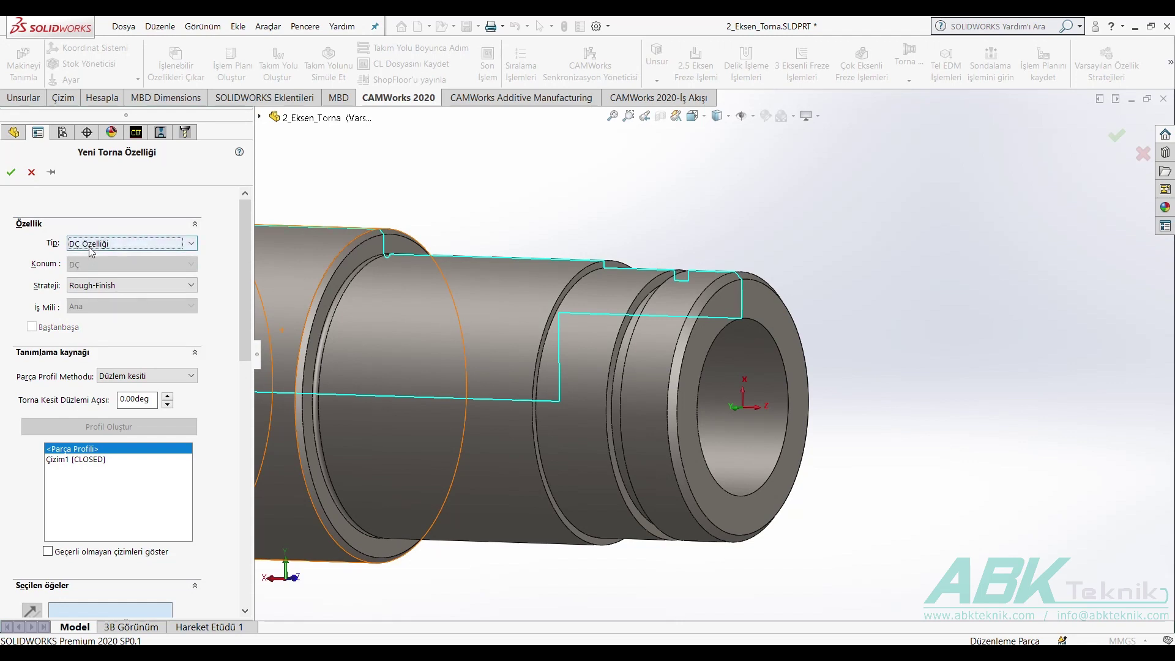
{"action": "left_click", "coordinate": [90, 275]}
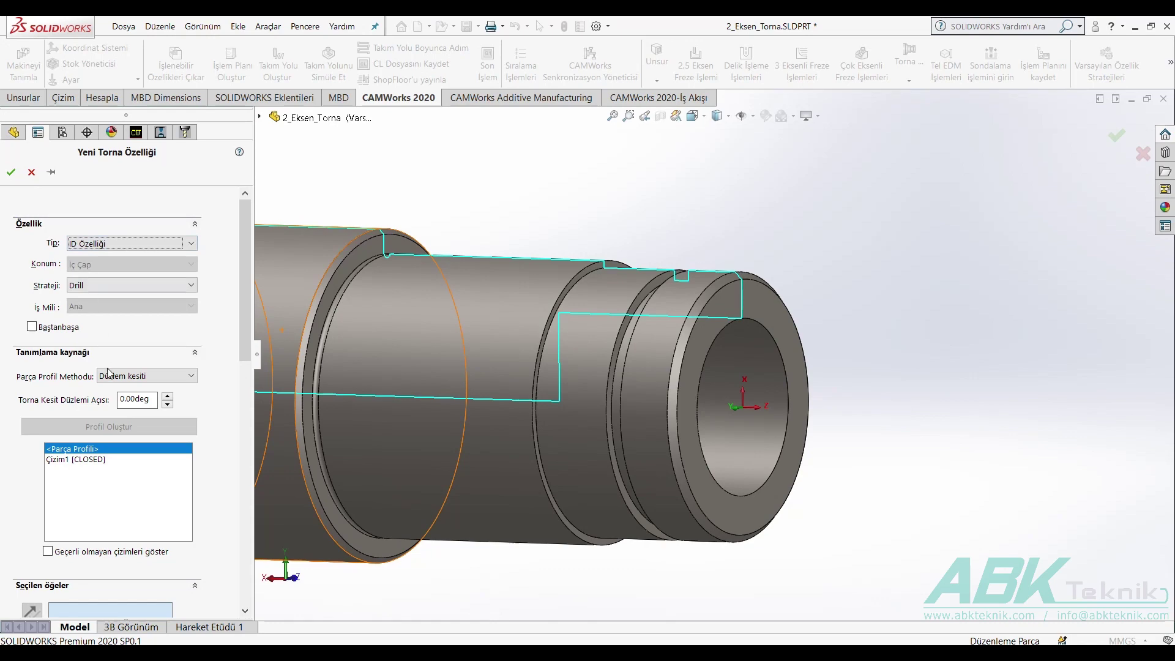
{"action": "left_click", "coordinate": [164, 375]}
{"action": "left_click", "coordinate": [122, 396]}
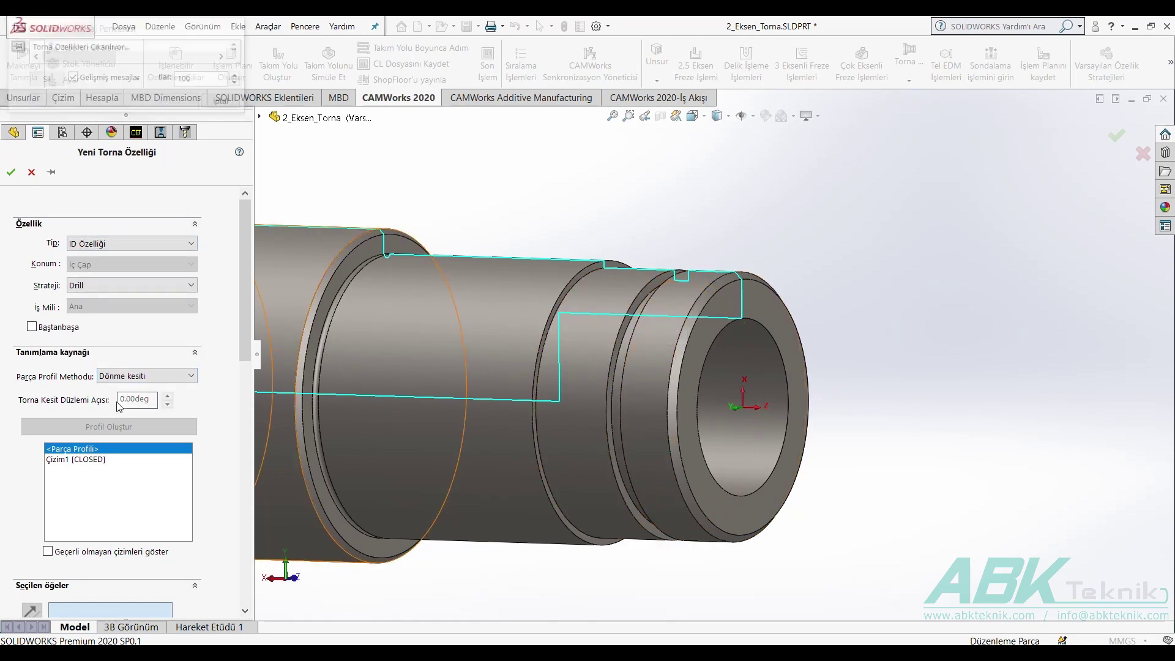
{"action": "left_click", "coordinate": [707, 324]}
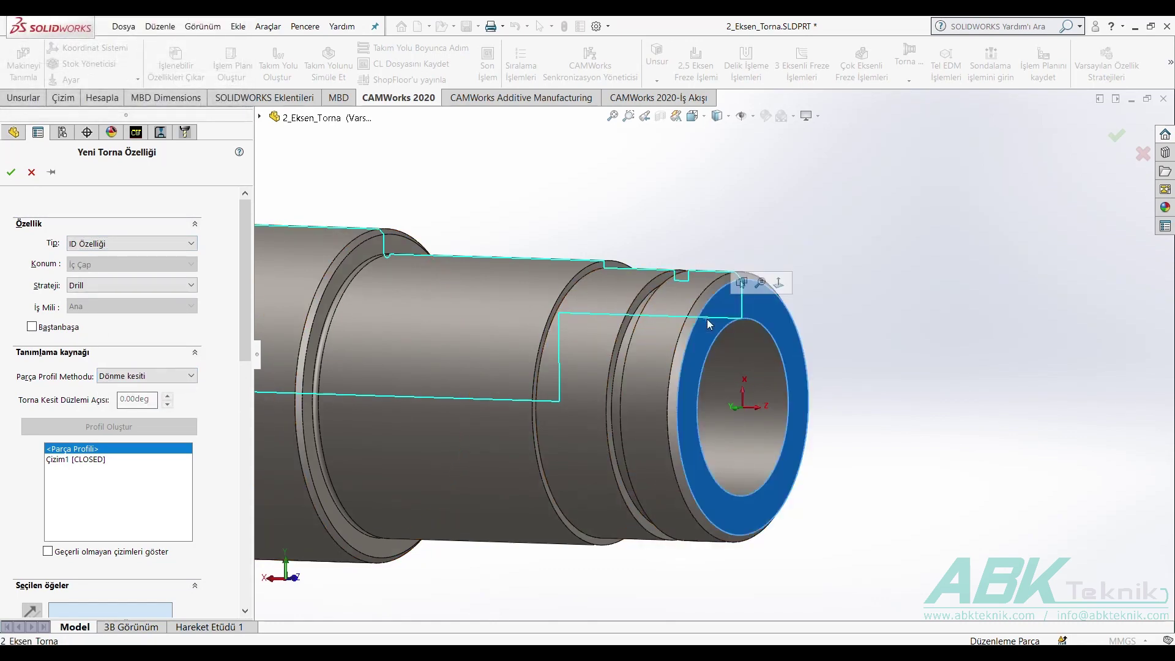
{"action": "left_click", "coordinate": [31, 172]}
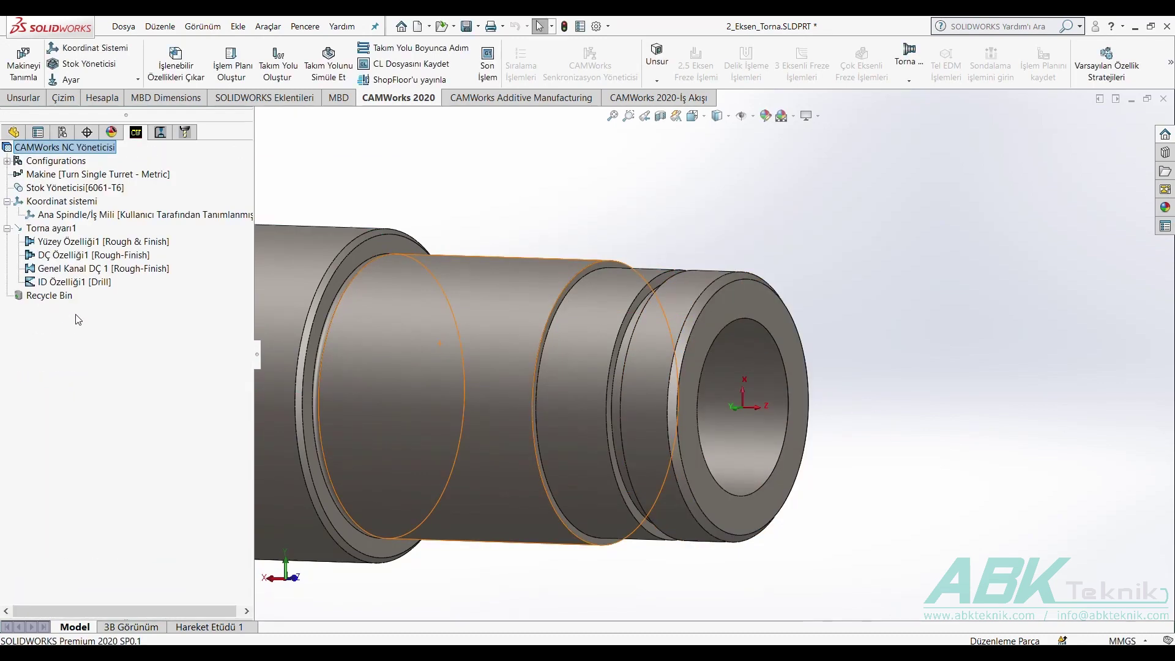
Add a Bara Kaba operation to ID Özelliği1 using the T02 boring bar
{"action": "right_click", "coordinate": [63, 285]}
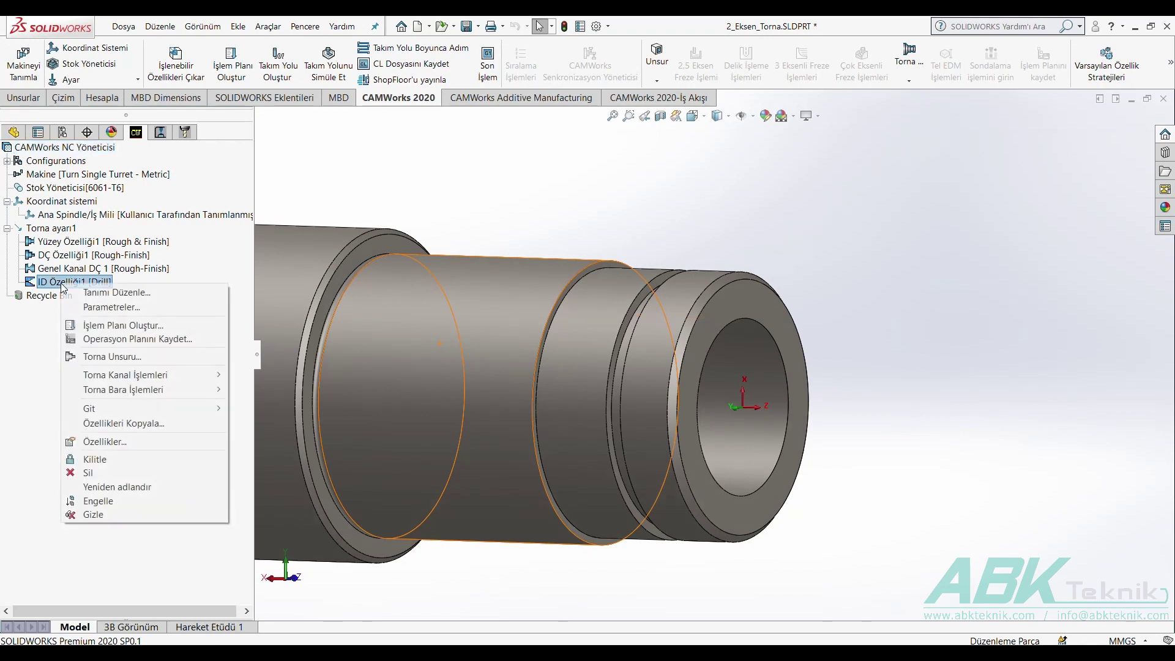
{"action": "mouse_move", "coordinate": [123, 389]}
{"action": "left_click", "coordinate": [295, 390]}
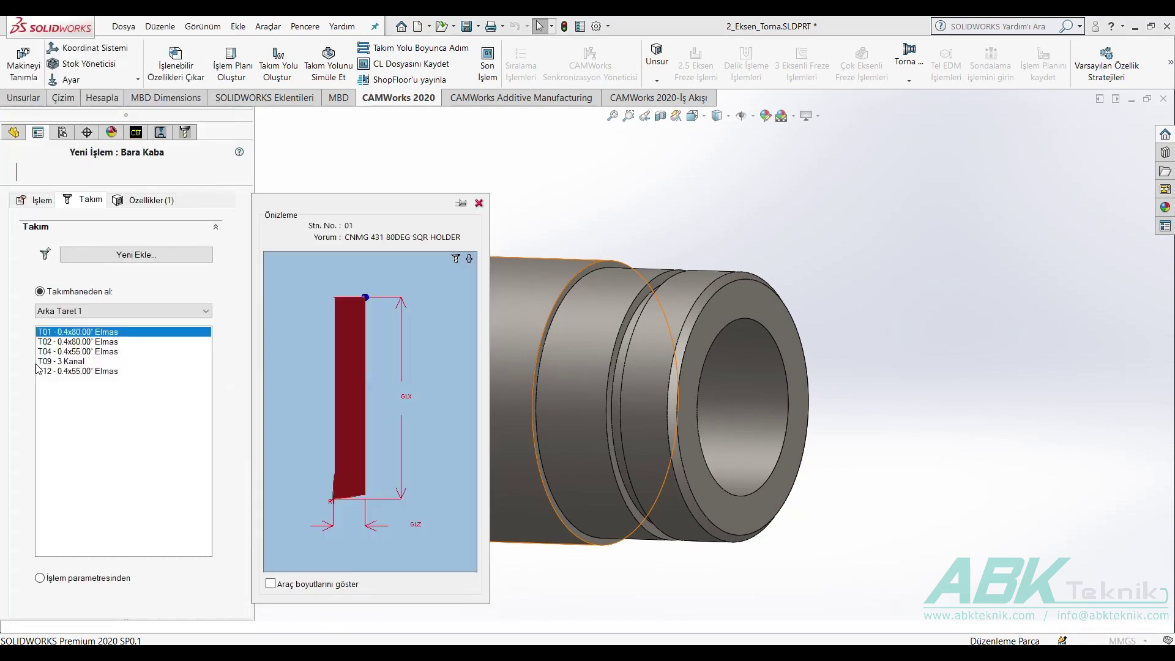
{"action": "left_click", "coordinate": [90, 343]}
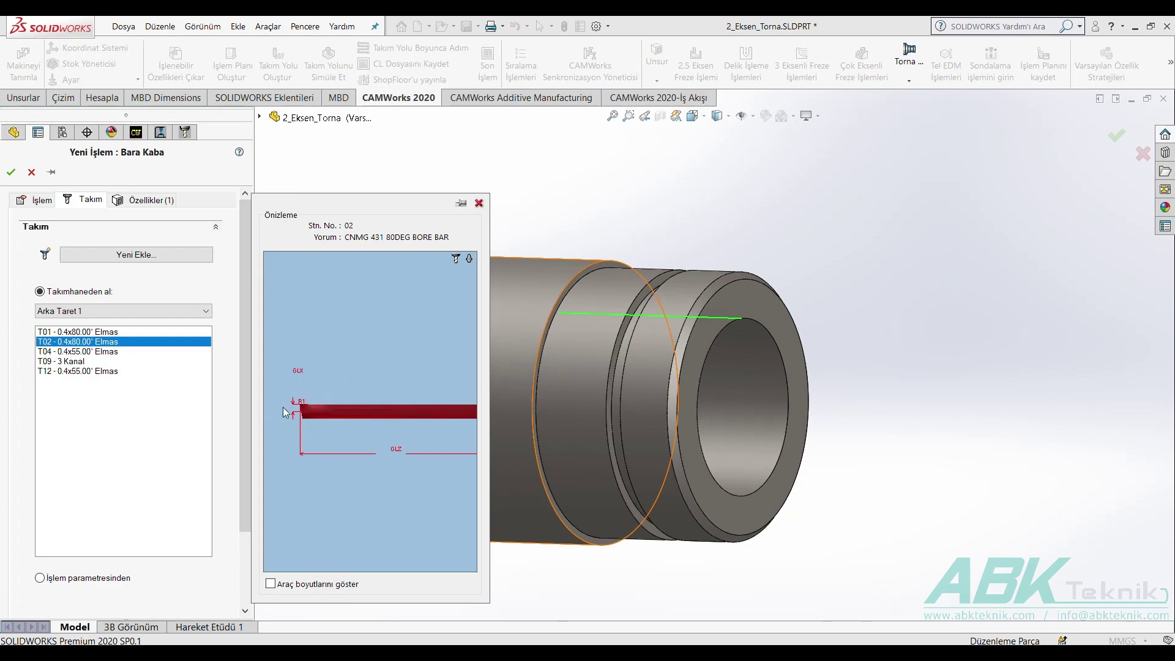
{"action": "left_click", "coordinate": [11, 172]}
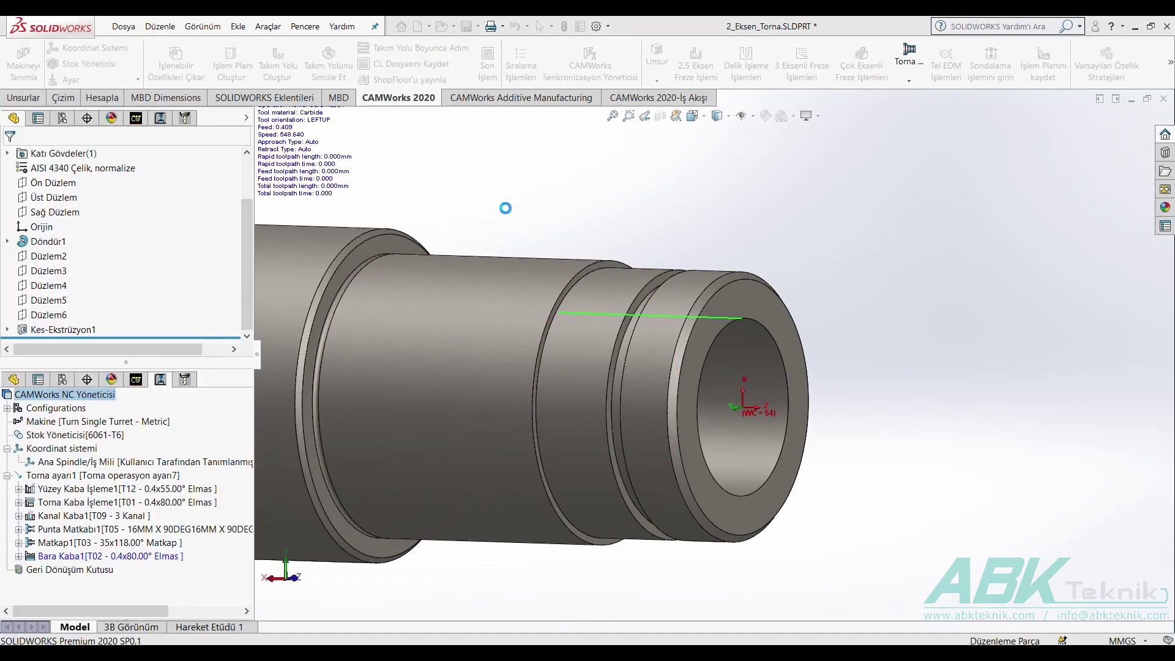
{"action": "double_click", "coordinate": [110, 556]}
Review Bara Kaba1's tool and feed settings and the 250mm × 20mm boring bar's dimensions
{"action": "scroll", "coordinate": [628, 288], "scroll_direction": "up", "scroll_amount": 5}
{"action": "middle_click_drag", "start_coordinate": [691, 307], "coordinate": [593, 366]}
{"action": "scroll", "coordinate": [593, 366], "scroll_direction": "down", "scroll_amount": 3}
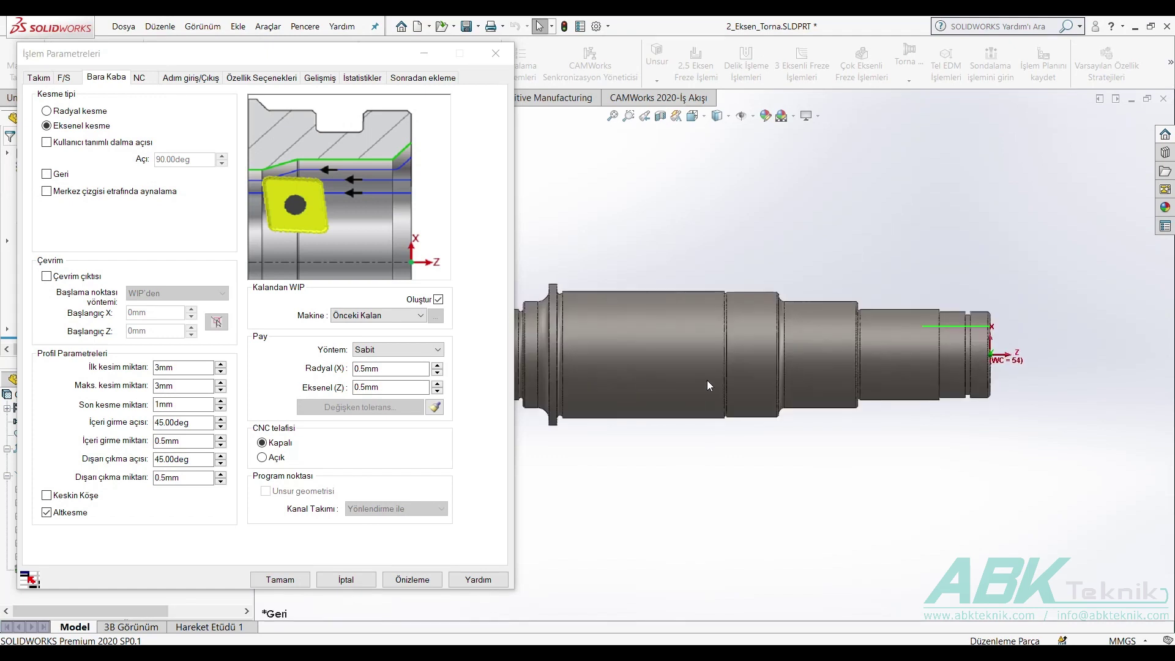
{"action": "left_click", "coordinate": [40, 78]}
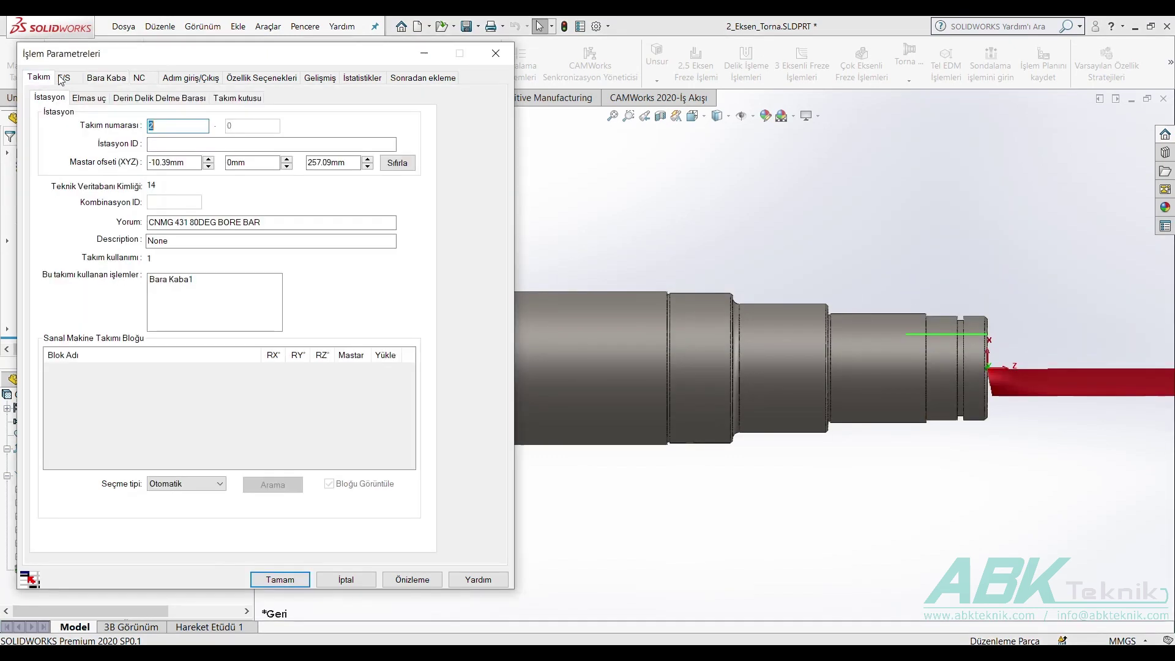
{"action": "left_click", "coordinate": [64, 79]}
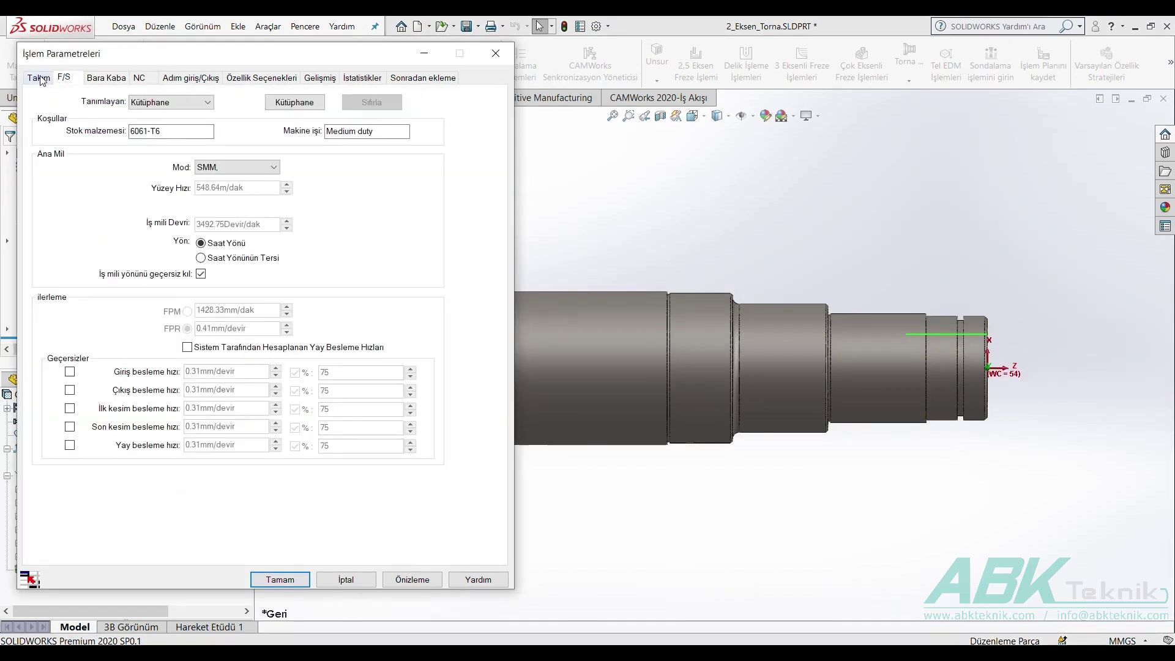
{"action": "left_click", "coordinate": [40, 79]}
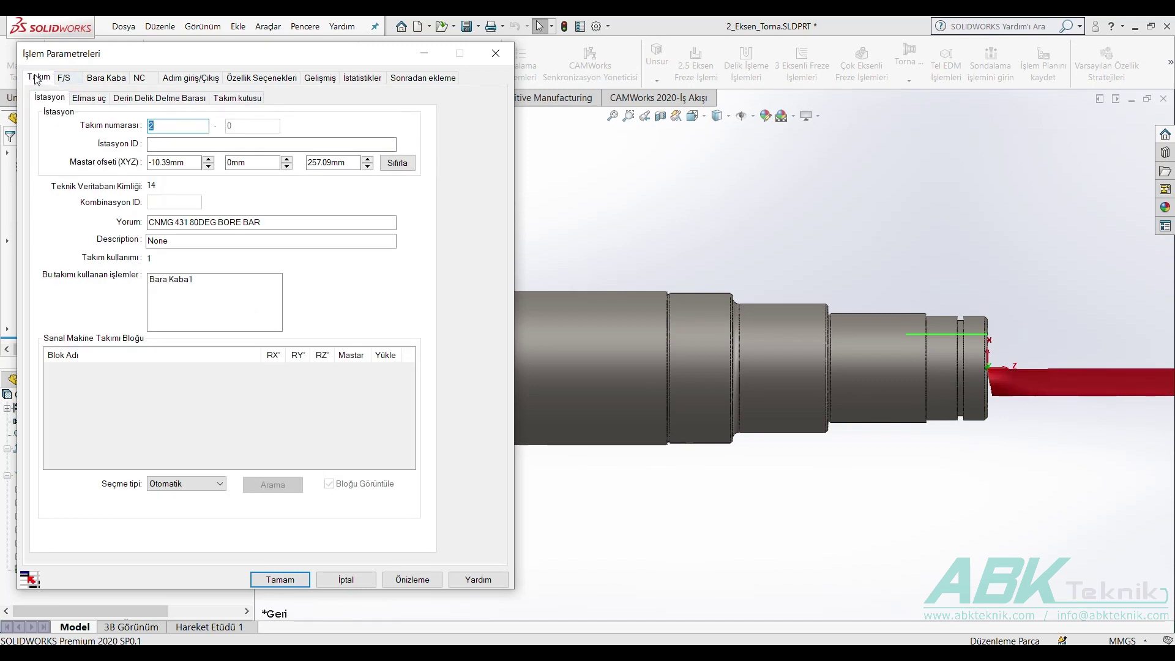
{"action": "left_click", "coordinate": [170, 100]}
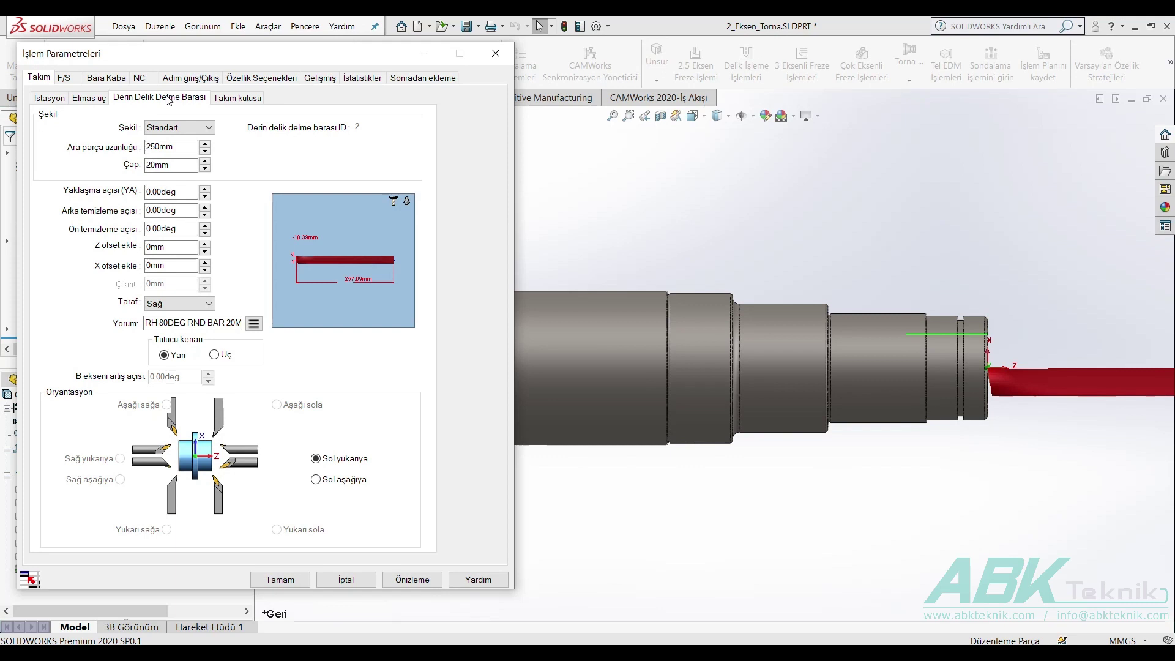
{"action": "left_click", "coordinate": [336, 466]}
{"action": "scroll", "coordinate": [1040, 349], "scroll_direction": "down", "scroll_amount": 2}
{"action": "scroll", "coordinate": [922, 367], "scroll_direction": "down", "scroll_amount": 2}
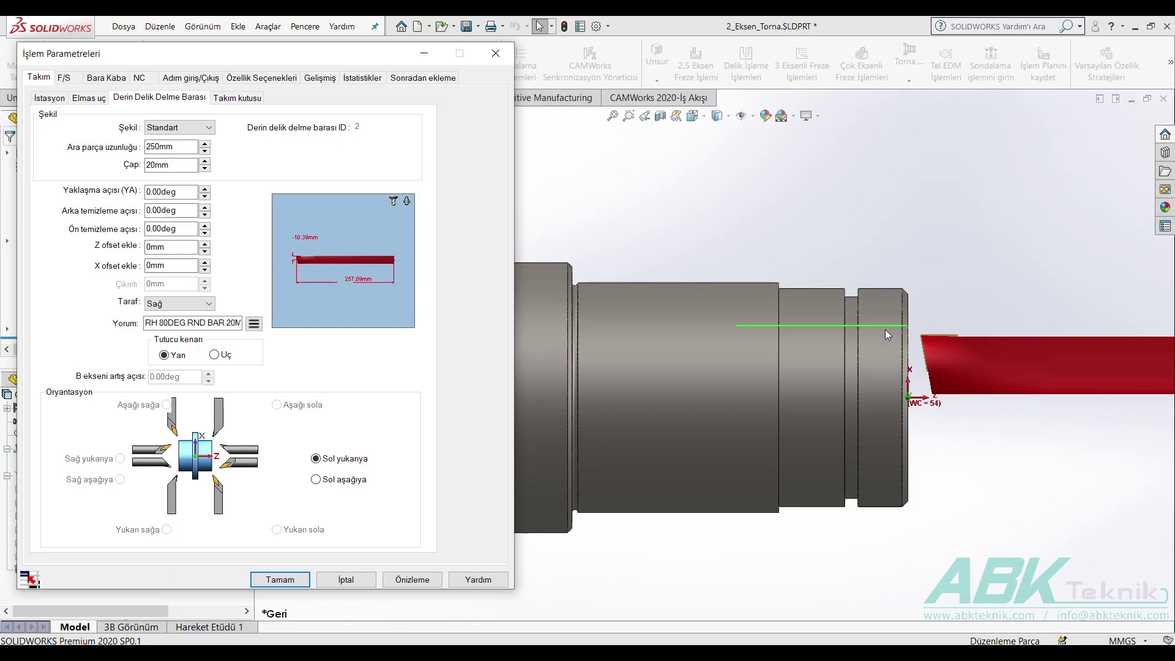
{"action": "left_click", "coordinate": [105, 79]}
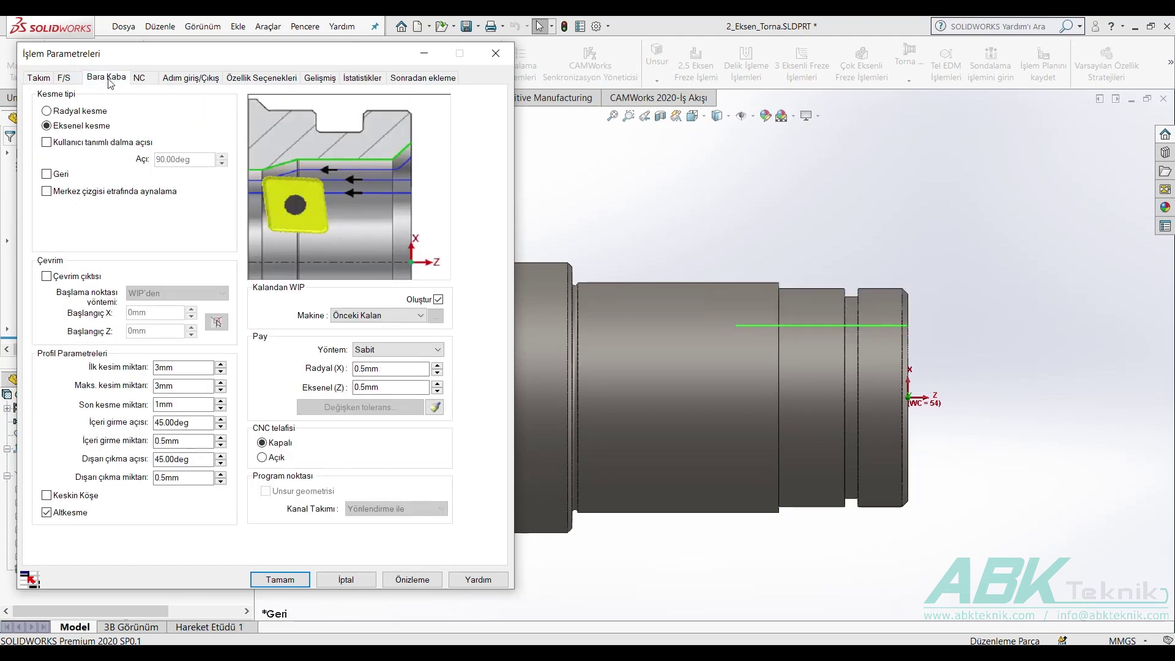
Keep axial cutting, set first and maximum cut depths to 1 and final cut to 0, and preview
{"action": "left_click", "coordinate": [79, 113]}
{"action": "left_click", "coordinate": [73, 126]}
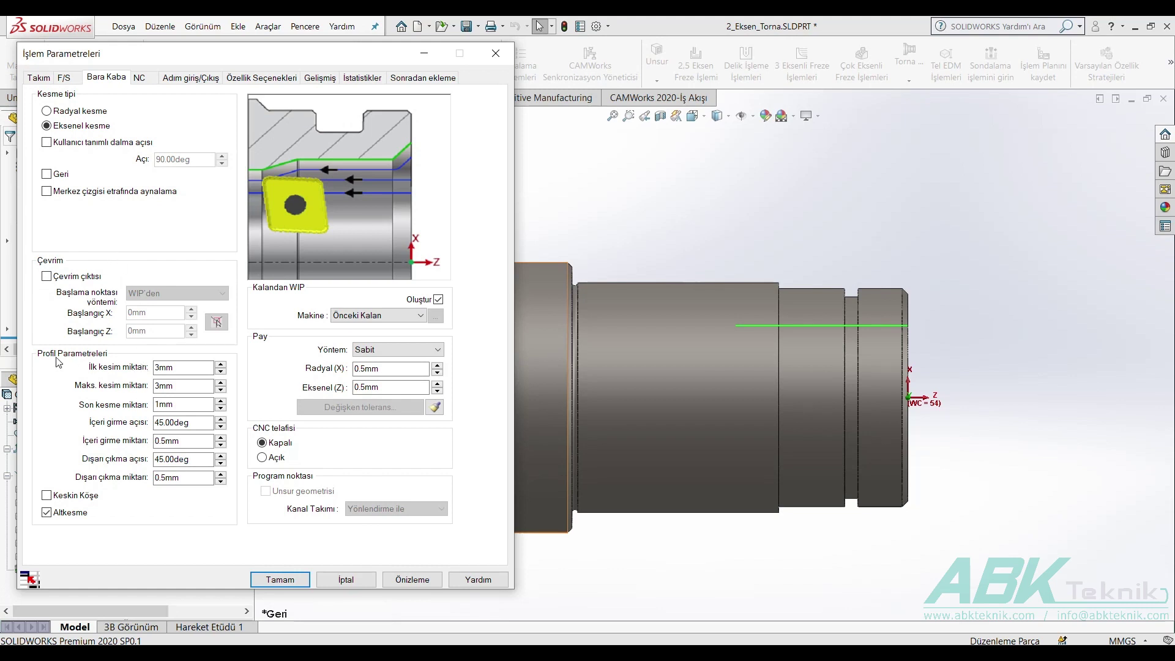
{"action": "double_click", "coordinate": [177, 368]}
{"action": "type", "text": "1"}
{"action": "key", "text": "Tab"}
{"action": "type", "text": "1"}
{"action": "key", "text": "Tab"}
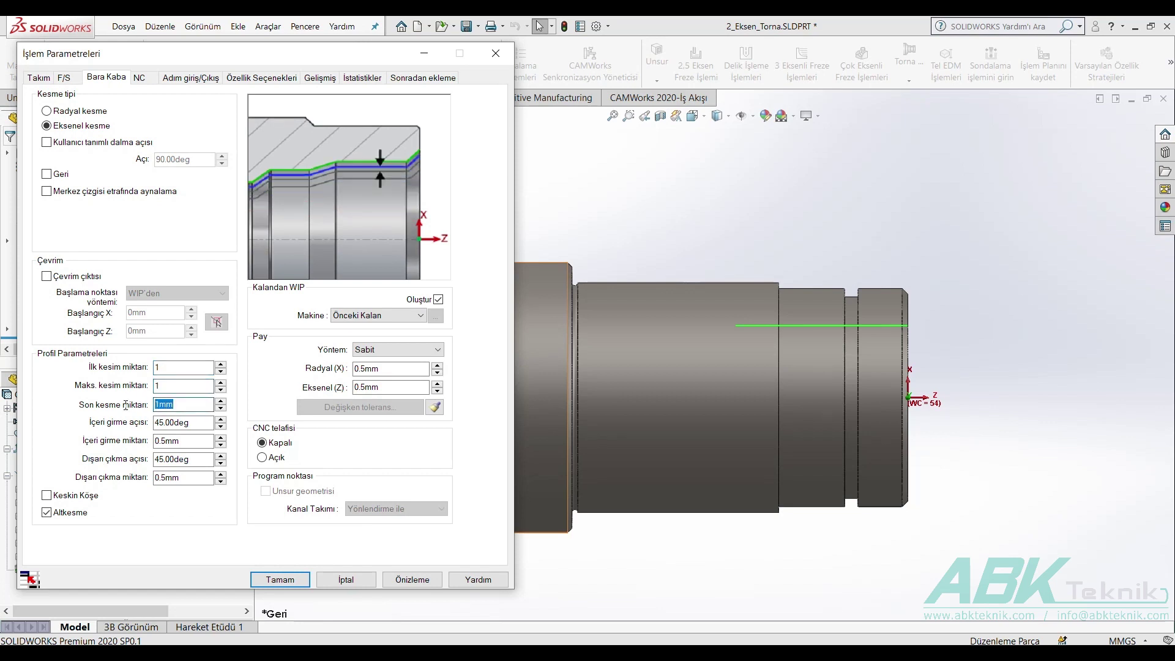
{"action": "type", "text": "0"}
{"action": "left_click", "coordinate": [403, 576]}
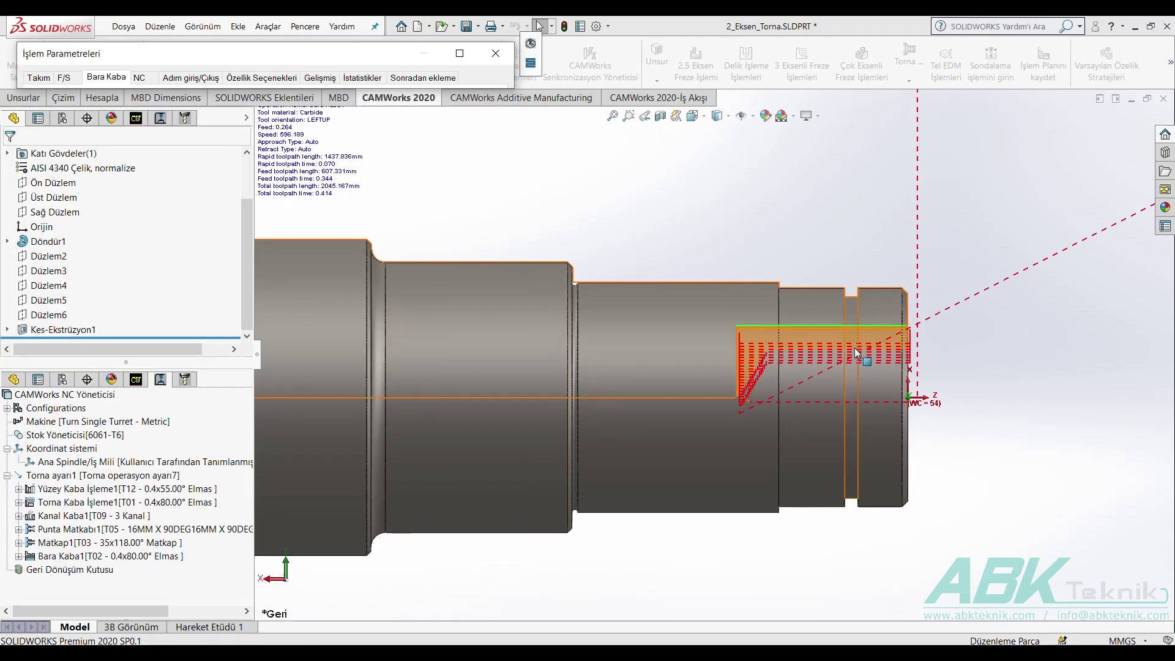
Preview the boring toolpath with leftover stock source set to İlk Stok
{"action": "scroll", "coordinate": [851, 347], "scroll_direction": "down", "scroll_amount": 3}
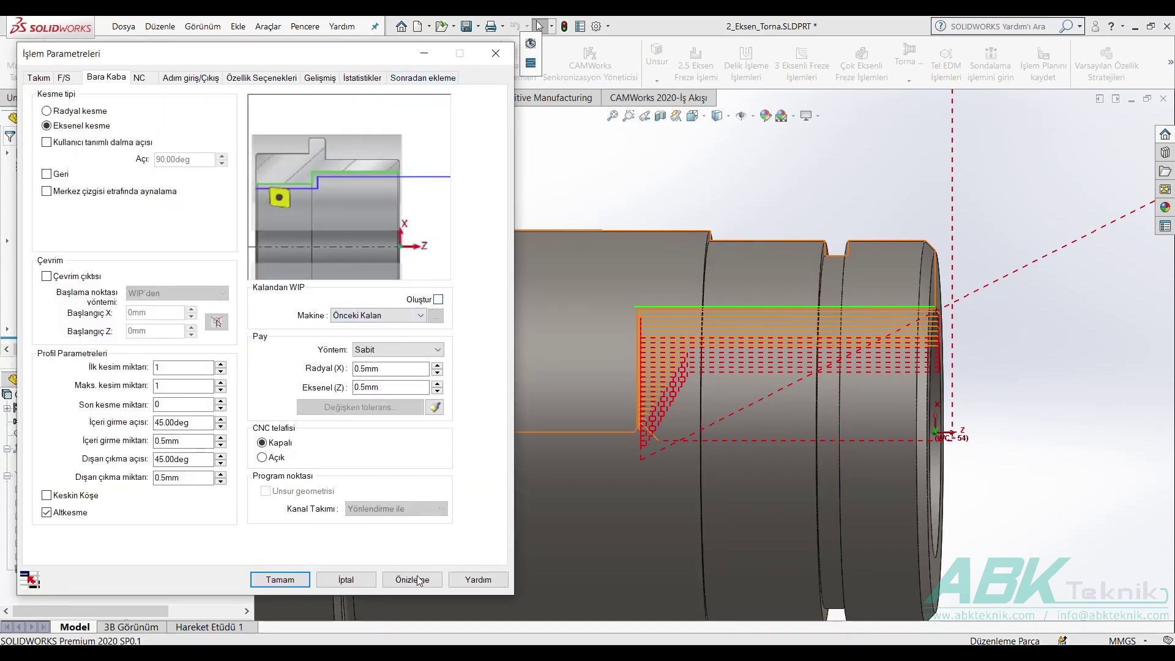
{"action": "left_click", "coordinate": [418, 579]}
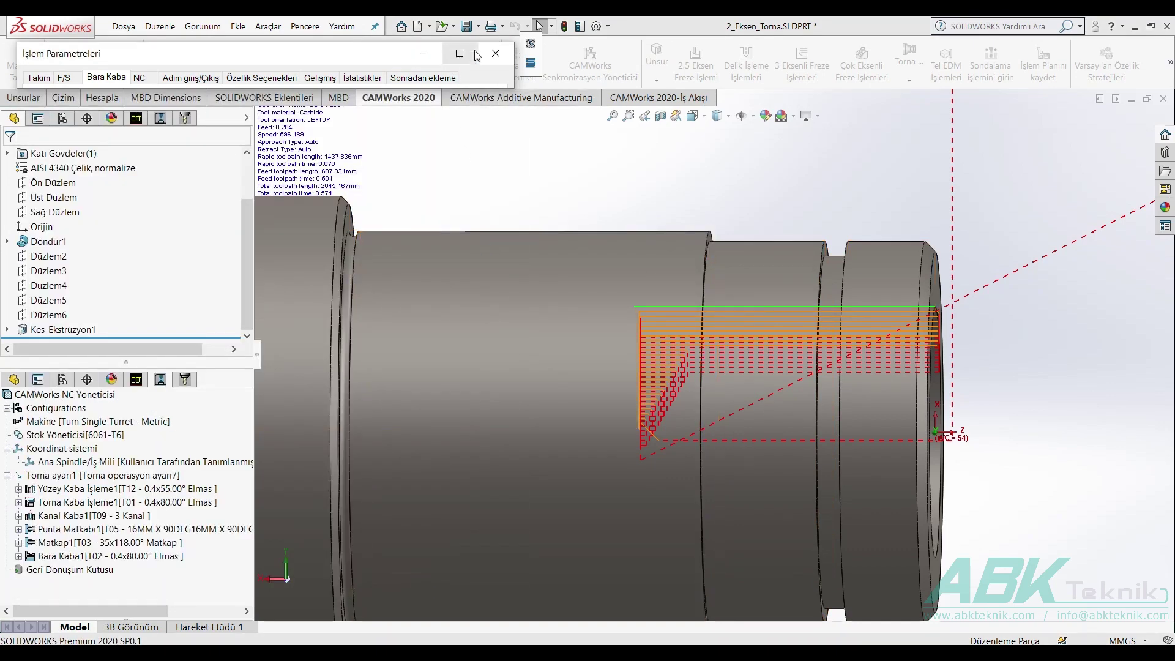
{"action": "left_click", "coordinate": [477, 54]}
{"action": "left_click", "coordinate": [373, 315]}
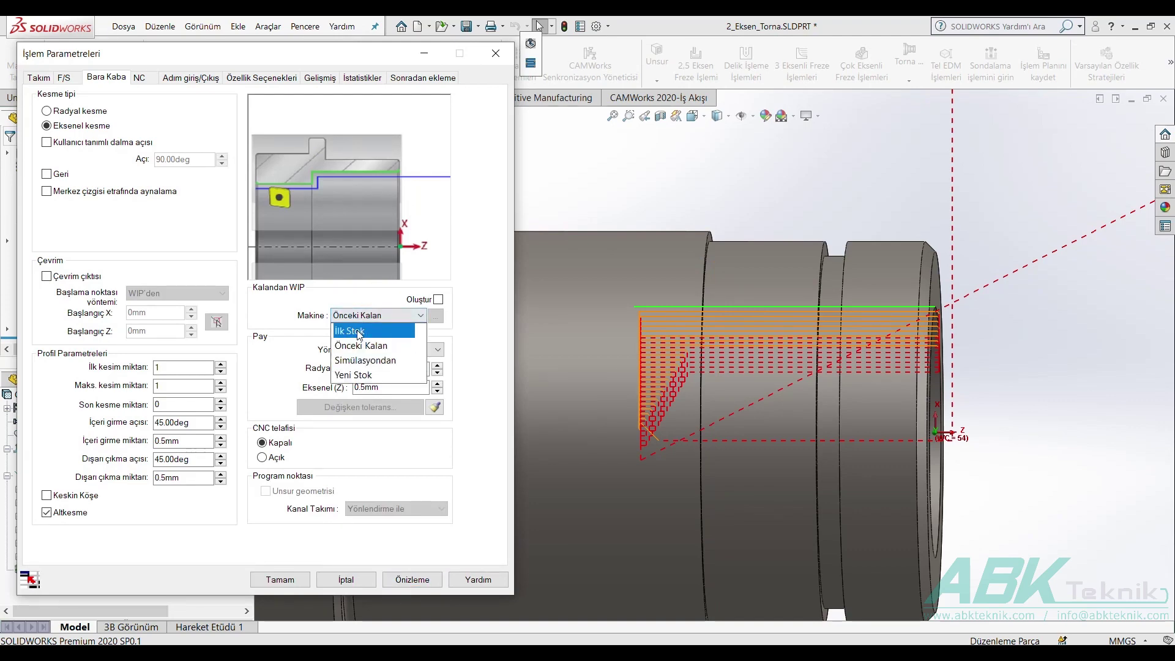
{"action": "left_click", "coordinate": [359, 331]}
{"action": "left_click", "coordinate": [411, 579]}
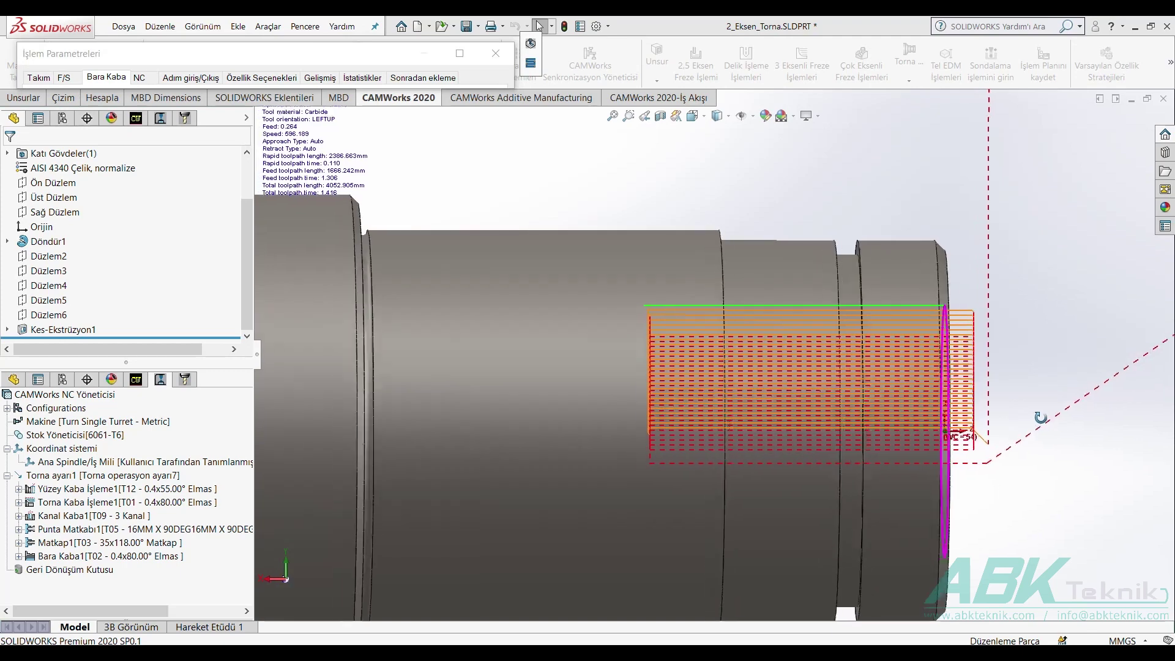
{"action": "middle_click_drag", "start_coordinate": [1041, 417], "coordinate": [1037, 430]}
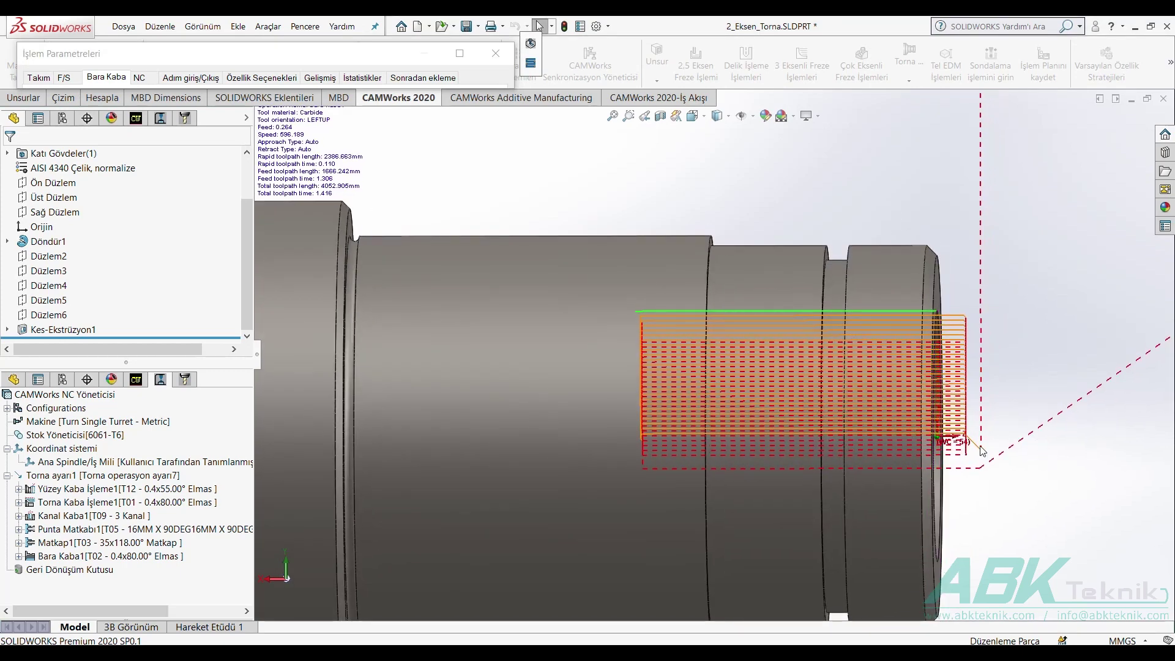
Switch the stock source back to Önceki Kalan and preview the shortened toolpath
{"action": "left_click", "coordinate": [460, 54]}
{"action": "left_click", "coordinate": [379, 316]}
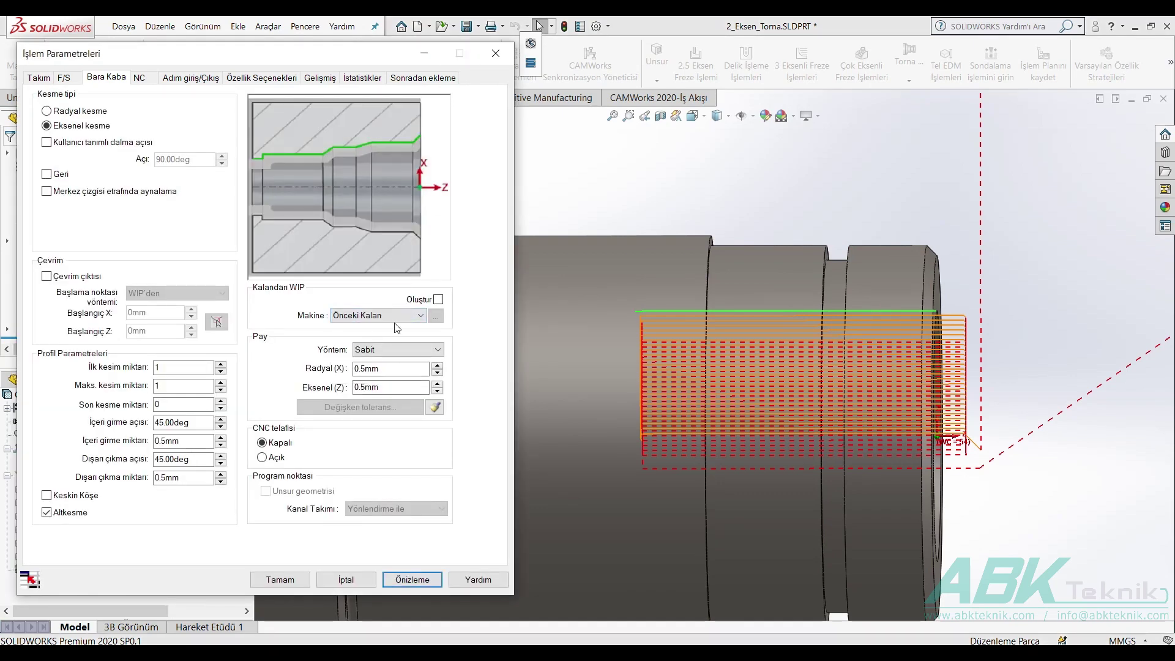
{"action": "left_click", "coordinate": [411, 579]}
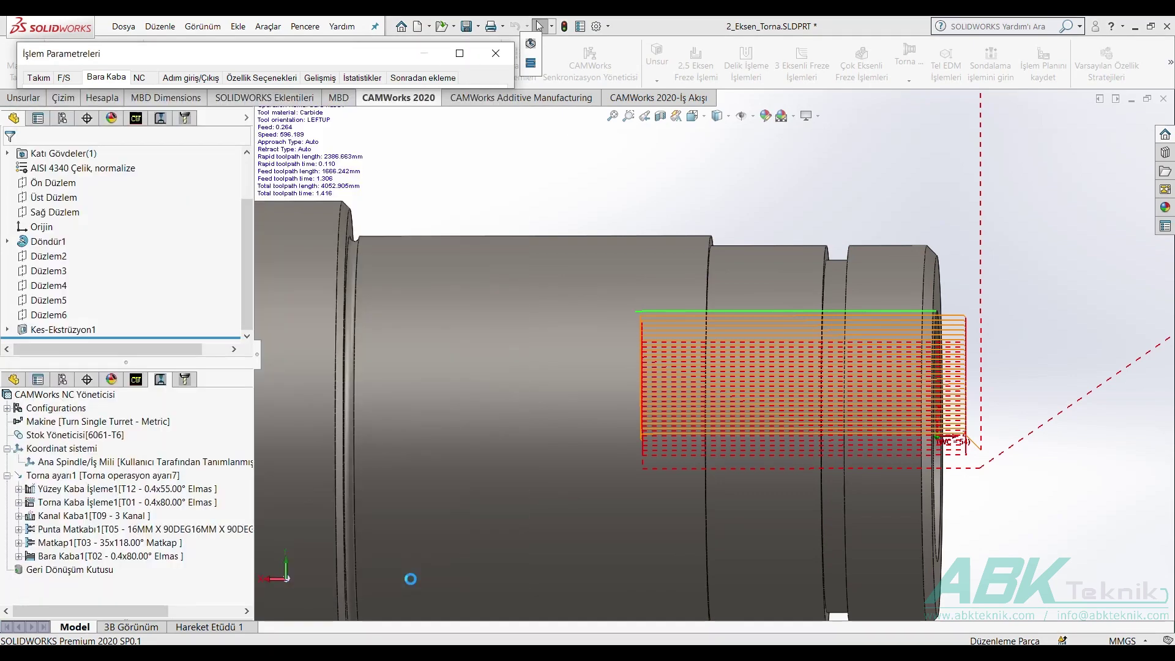
{"action": "middle_click_drag", "start_coordinate": [1041, 409], "coordinate": [1050, 384]}
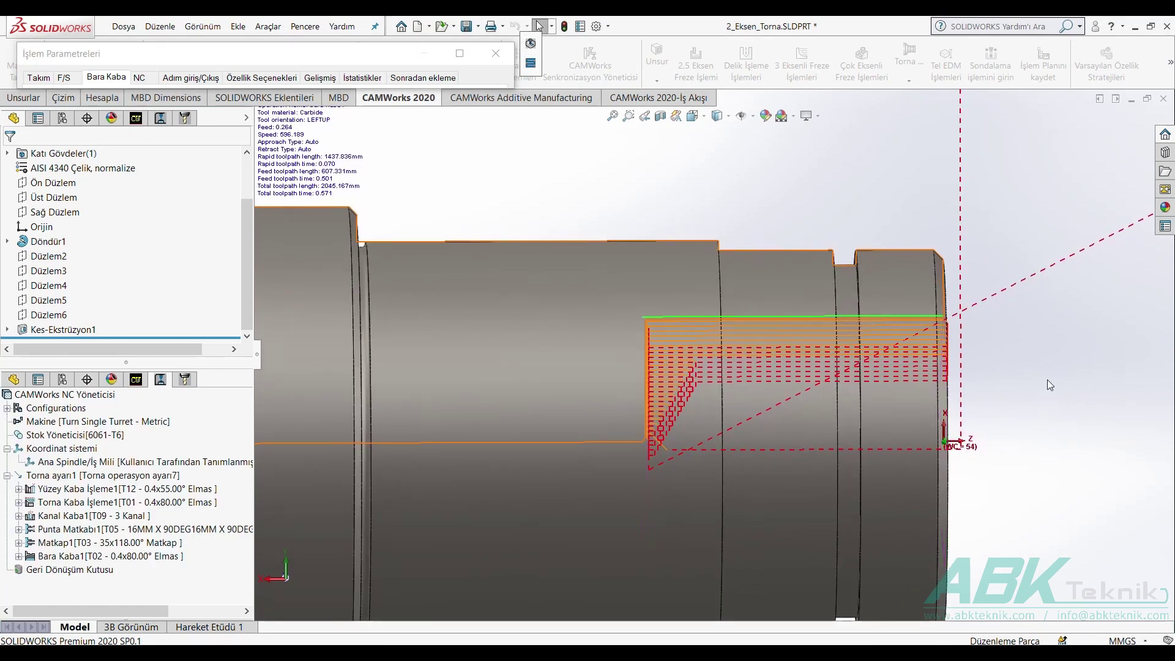
{"action": "key", "text": "f"}
{"action": "key", "text": "space"}
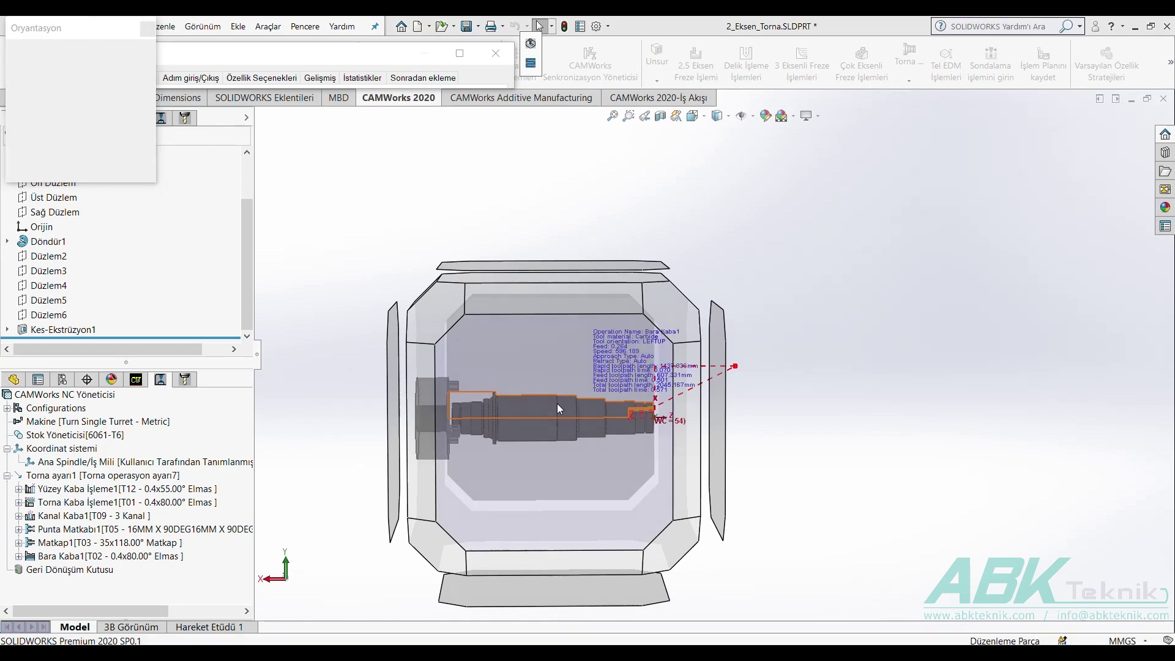
{"action": "scroll", "coordinate": [557, 403], "scroll_direction": "down", "scroll_amount": 5}
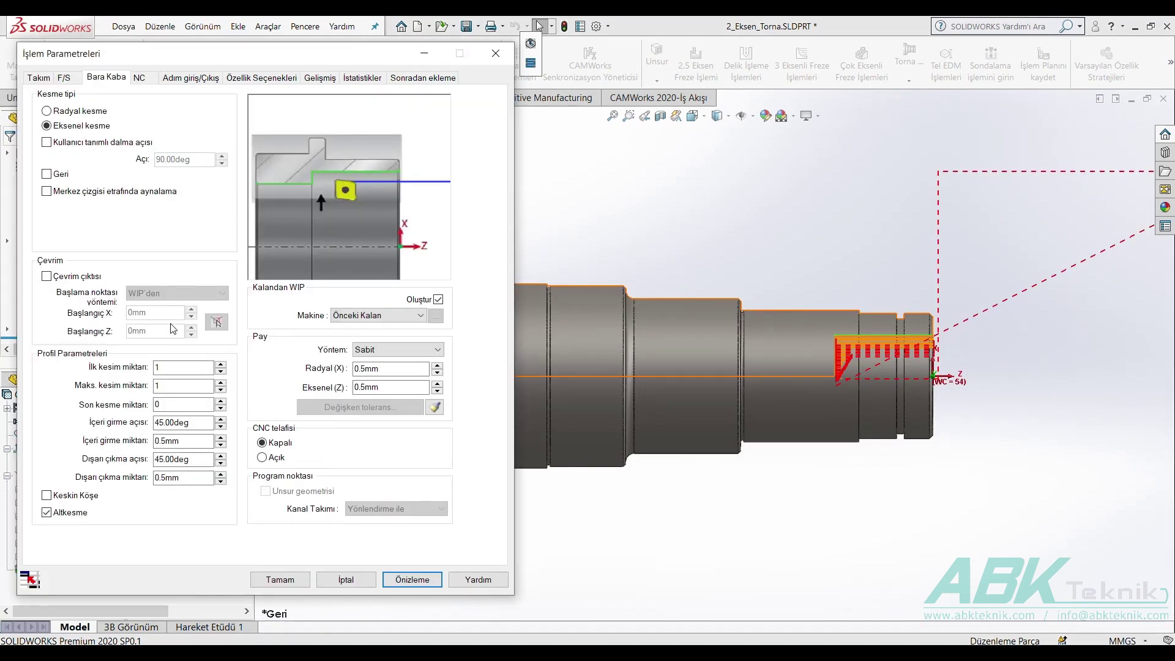
Set the radial and axial stock allowances to 0 and preview the boring toolpath
{"action": "left_click", "coordinate": [404, 369]}
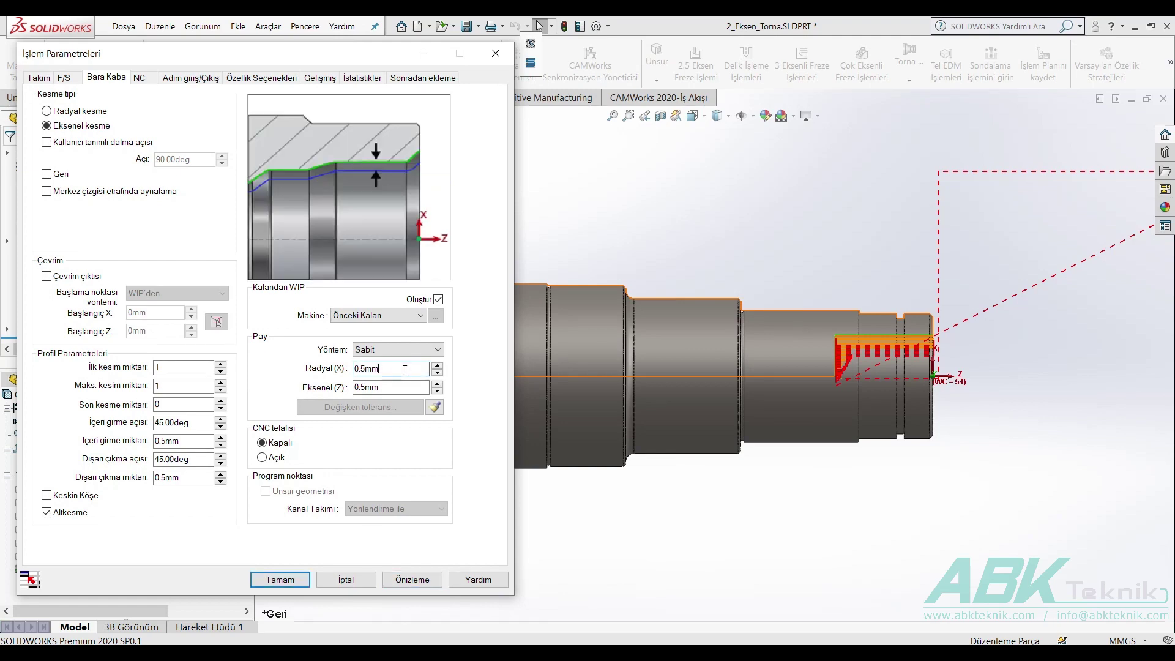
{"action": "double_click", "coordinate": [352, 367]}
{"action": "type", "text": "0"}
{"action": "left_click", "coordinate": [411, 580]}
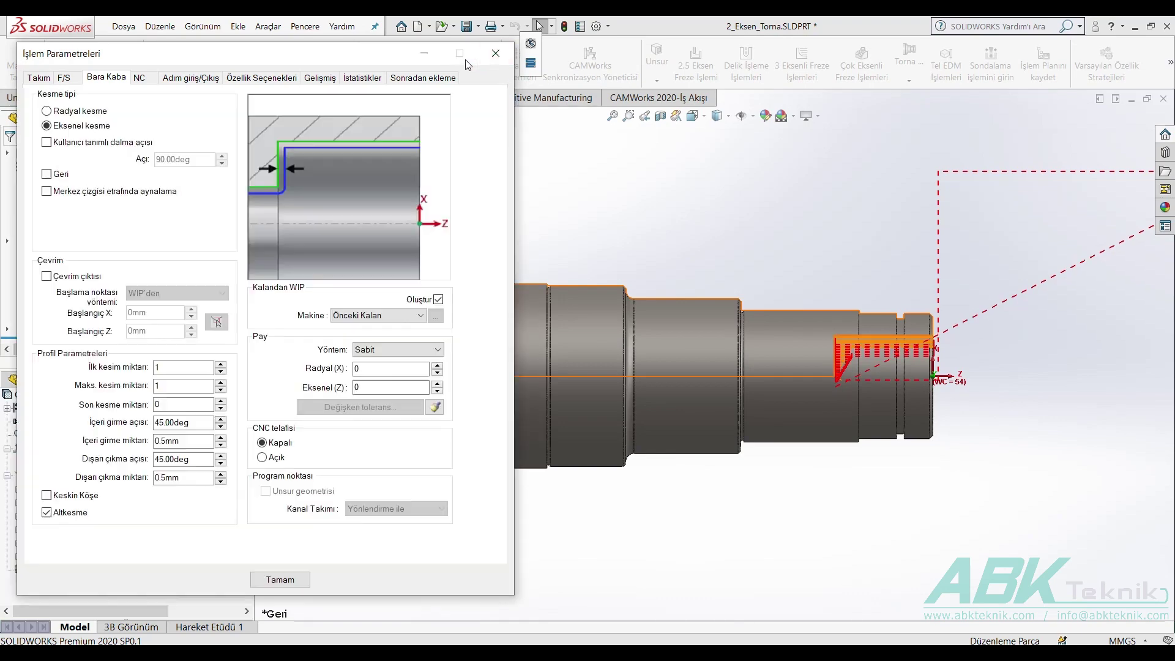
{"action": "left_click", "coordinate": [138, 78]}
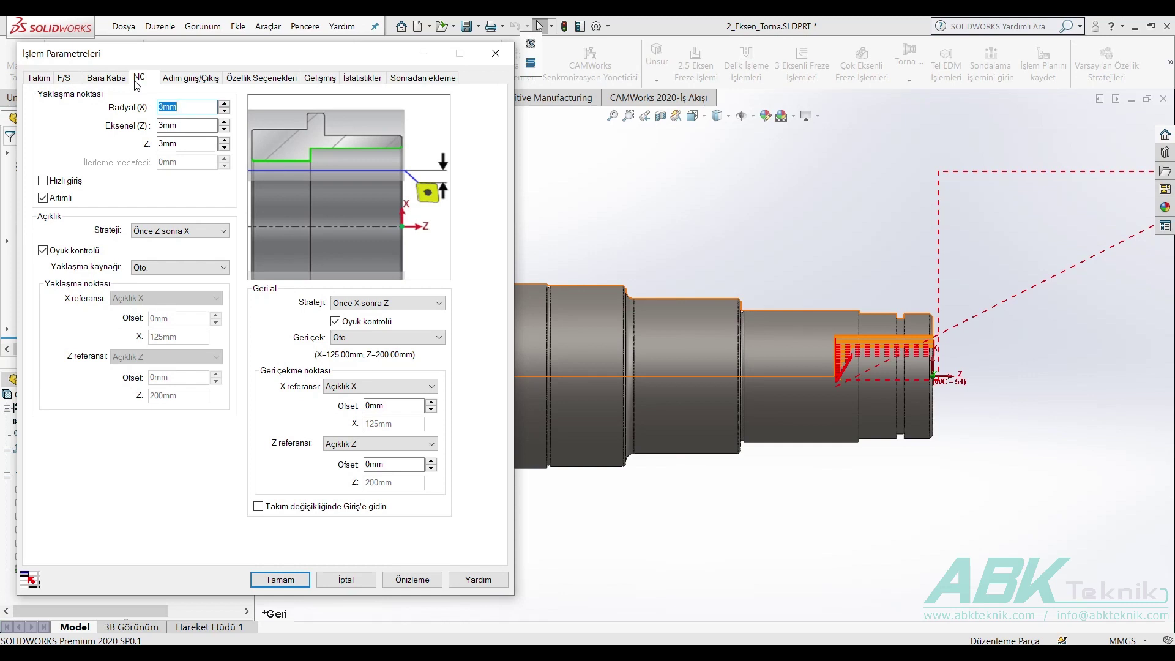
{"action": "scroll", "coordinate": [1024, 281], "scroll_direction": "up", "scroll_amount": 2}
{"action": "scroll", "coordinate": [1003, 280], "scroll_direction": "up", "scroll_amount": 1}
{"action": "scroll", "coordinate": [983, 277], "scroll_direction": "up", "scroll_amount": 1}
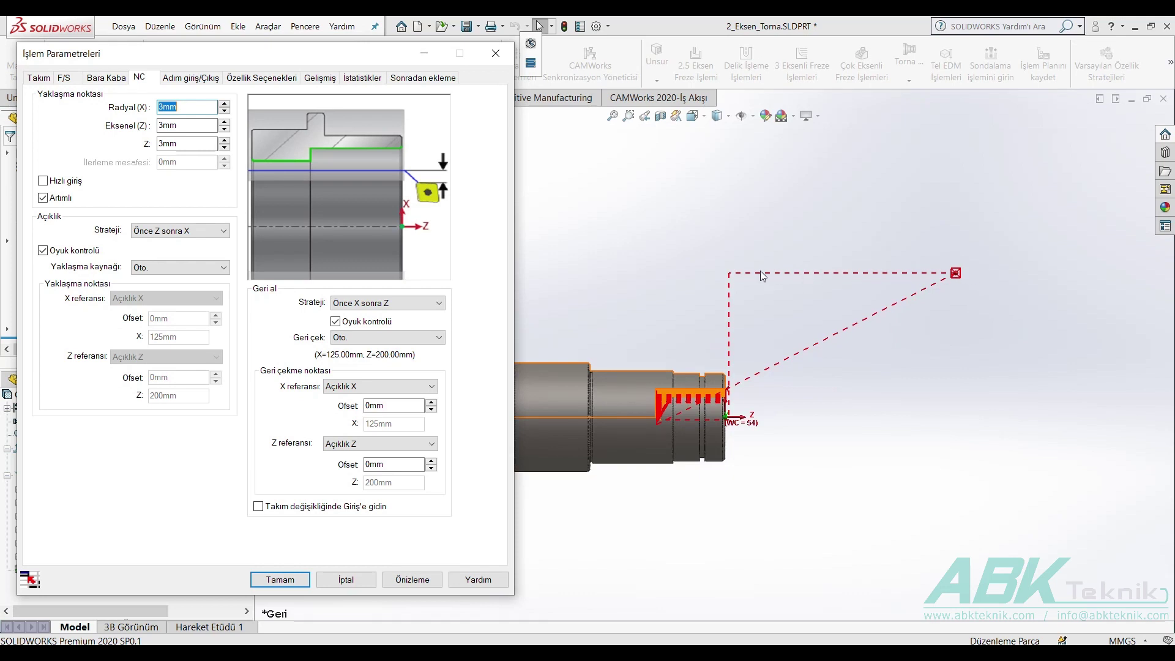
{"action": "scroll", "coordinate": [729, 416], "scroll_direction": "down", "scroll_amount": 2}
{"action": "scroll", "coordinate": [728, 416], "scroll_direction": "down", "scroll_amount": 1}
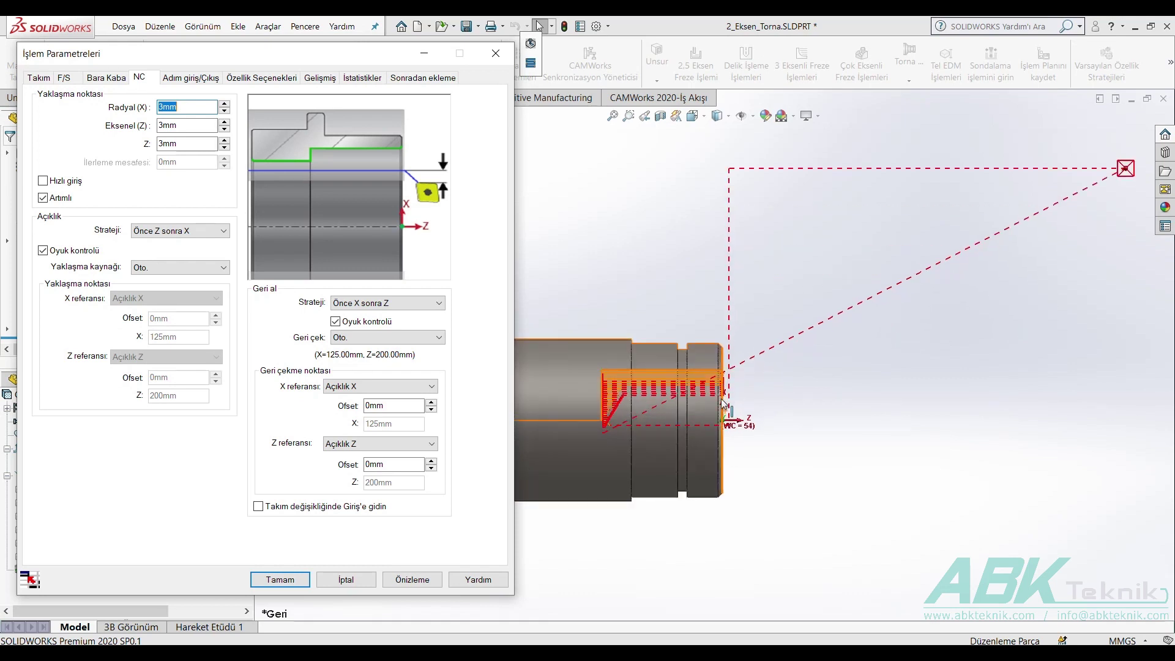
{"action": "scroll", "coordinate": [636, 391], "scroll_direction": "down", "scroll_amount": 3}
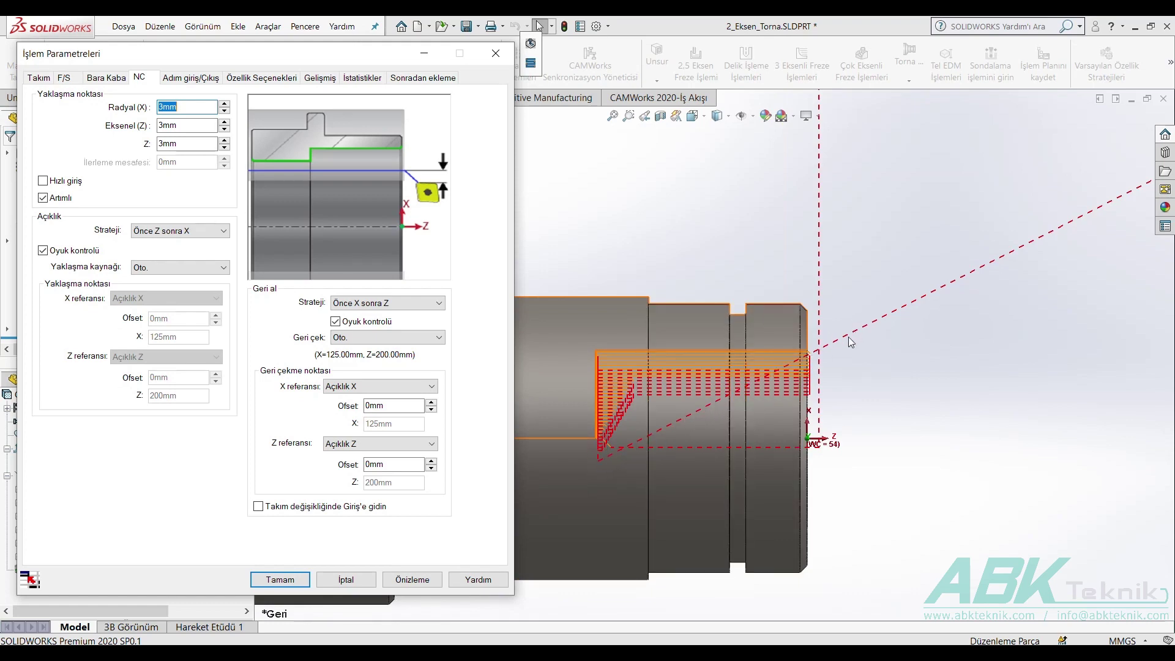
{"action": "scroll", "coordinate": [851, 341], "scroll_direction": "down", "scroll_amount": 2}
{"action": "scroll", "coordinate": [814, 379], "scroll_direction": "down", "scroll_amount": 2}
{"action": "scroll", "coordinate": [814, 379], "scroll_direction": "down", "scroll_amount": 1}
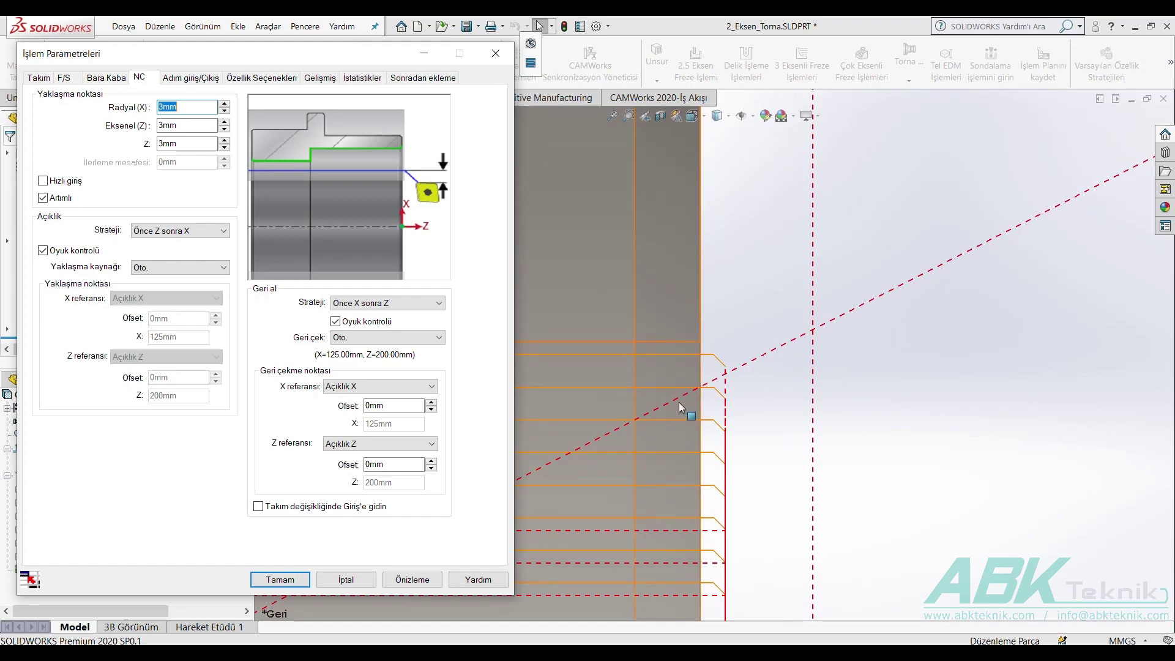
{"action": "scroll", "coordinate": [751, 372], "scroll_direction": "up", "scroll_amount": 1}
{"action": "scroll", "coordinate": [756, 372], "scroll_direction": "up", "scroll_amount": 1}
{"action": "scroll", "coordinate": [727, 364], "scroll_direction": "up", "scroll_amount": 2}
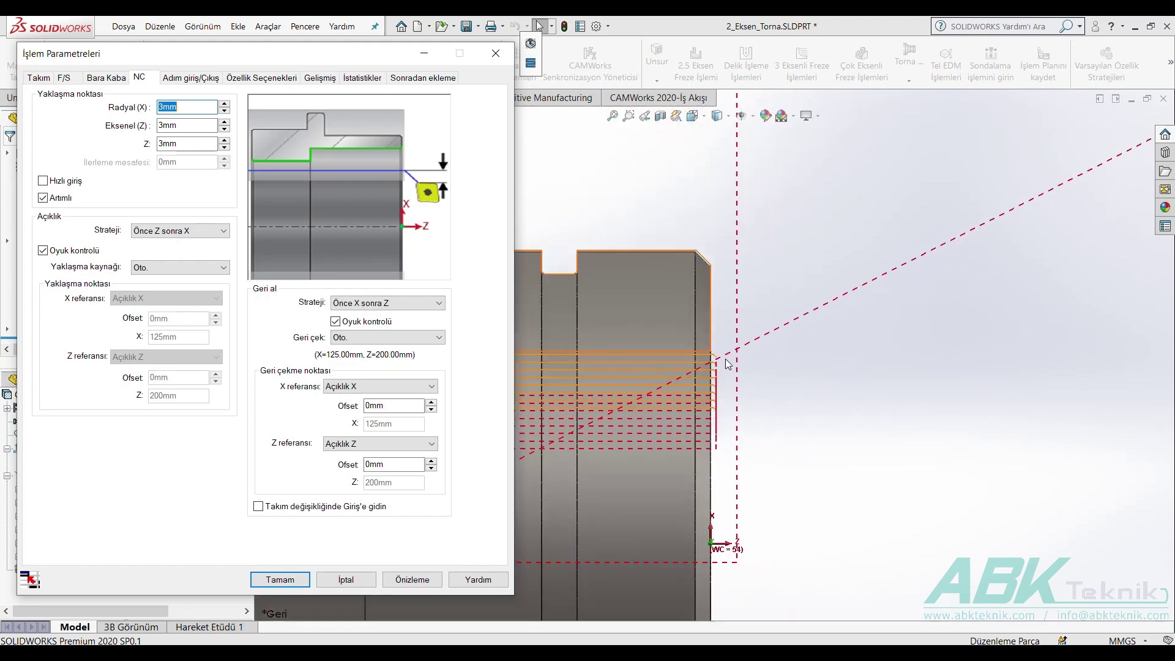
{"action": "scroll", "coordinate": [727, 363], "scroll_direction": "up", "scroll_amount": 1}
{"action": "scroll", "coordinate": [673, 374], "scroll_direction": "up", "scroll_amount": 1}
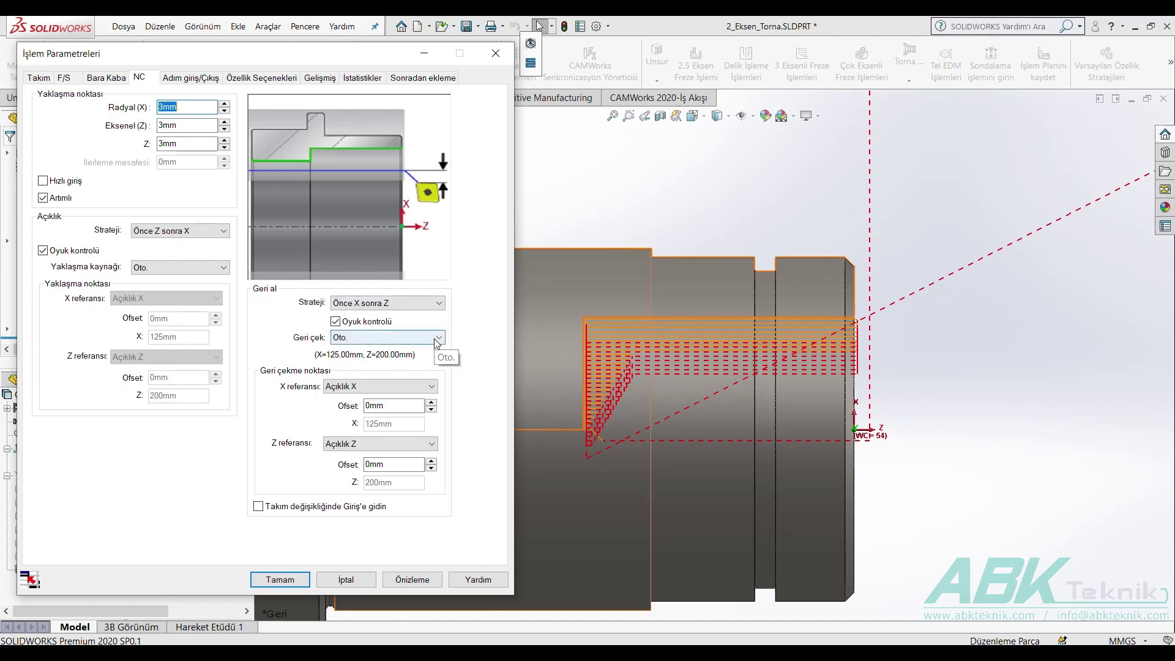
Preview the toolpath with Geri Çekme Noktası retract, then revert to Oto and preview again
{"action": "left_click", "coordinate": [347, 339]}
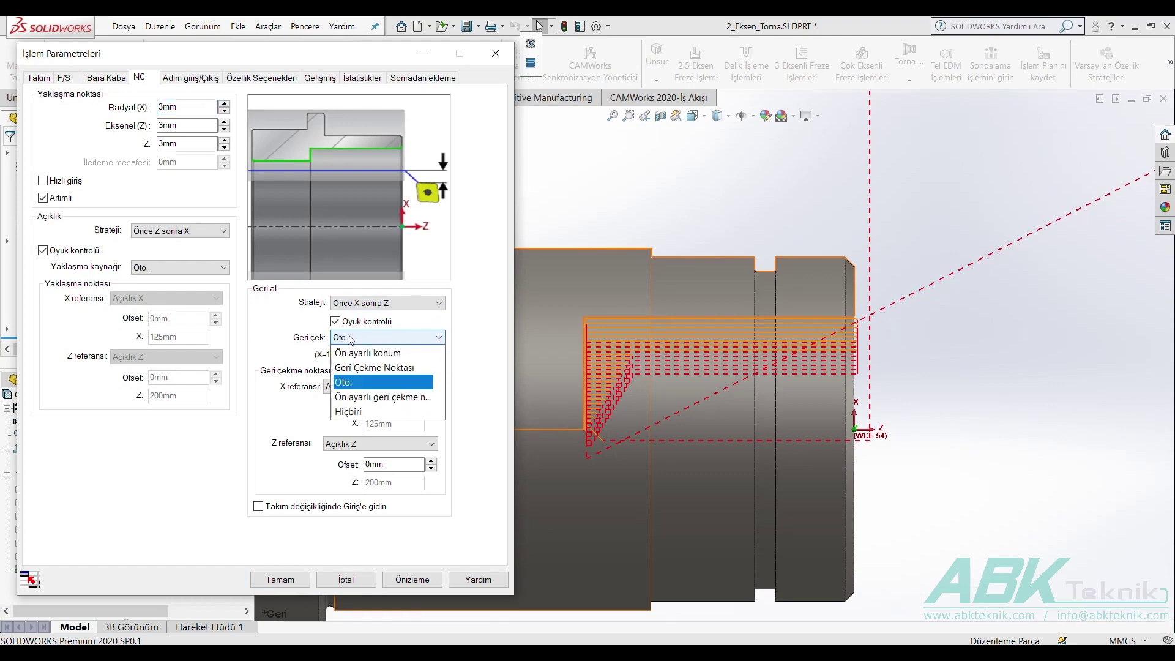
{"action": "left_click", "coordinate": [377, 369]}
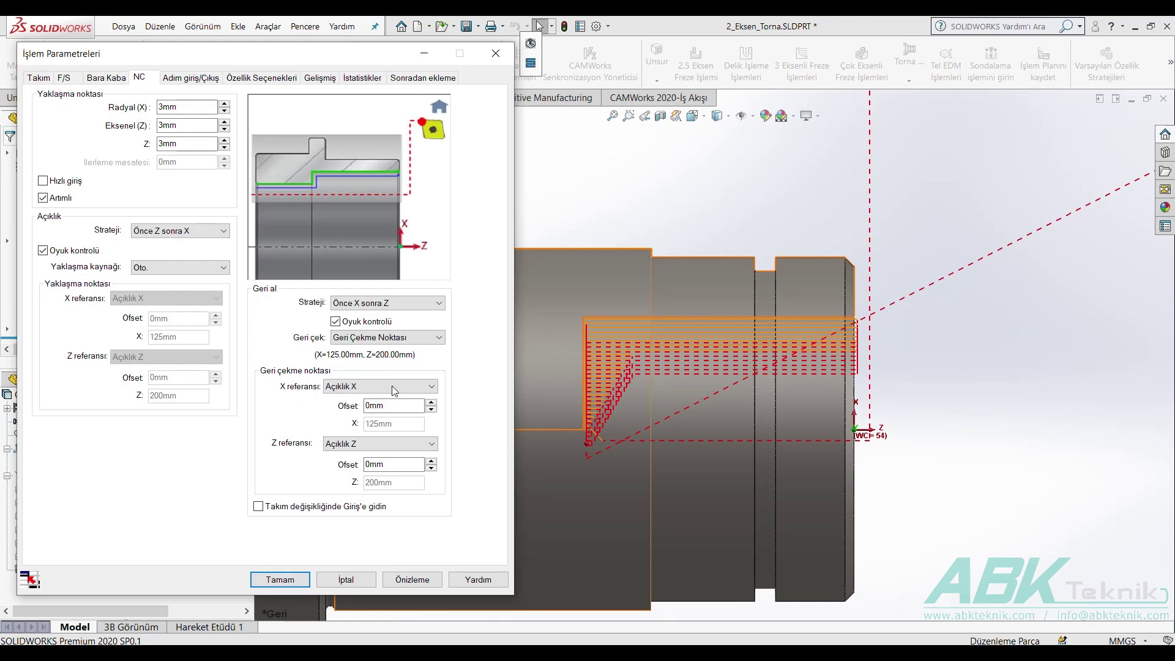
{"action": "left_click", "coordinate": [418, 579]}
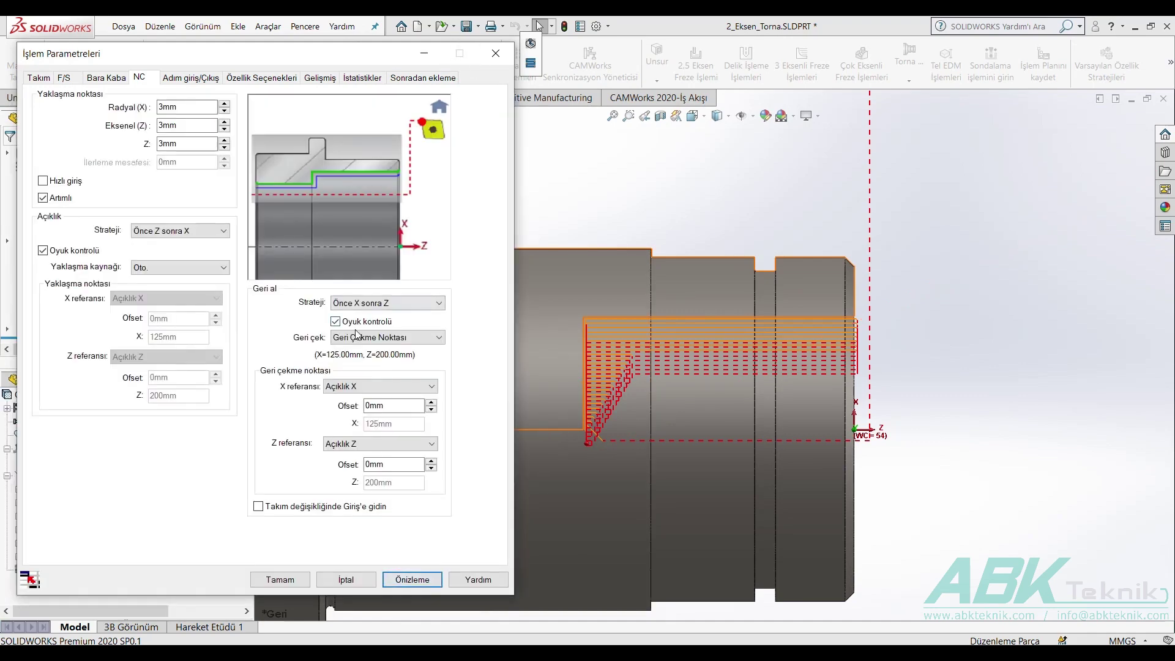
{"action": "left_click", "coordinate": [358, 337]}
{"action": "left_click", "coordinate": [348, 381]}
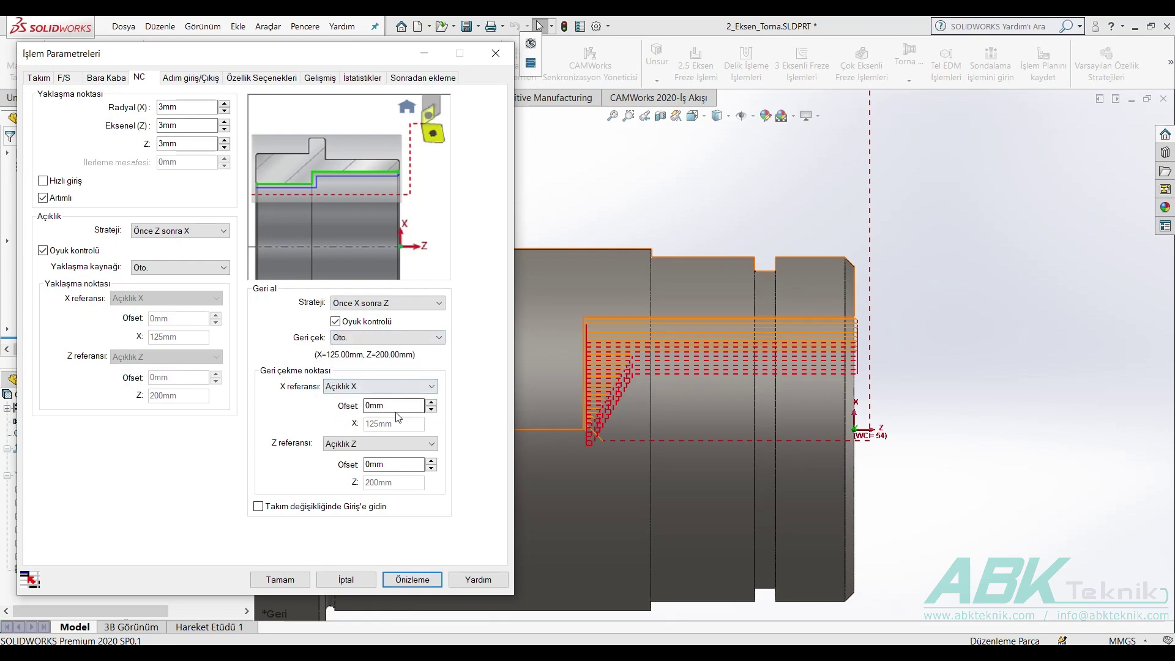
{"action": "left_click", "coordinate": [404, 579]}
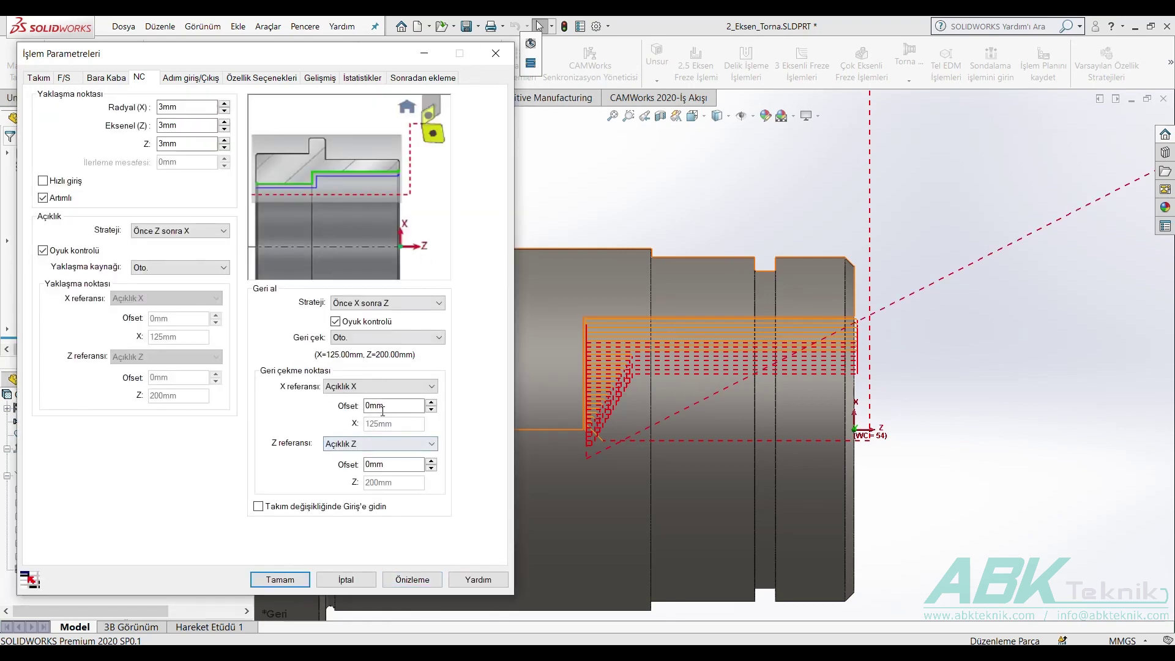
{"action": "left_click", "coordinate": [386, 405]}
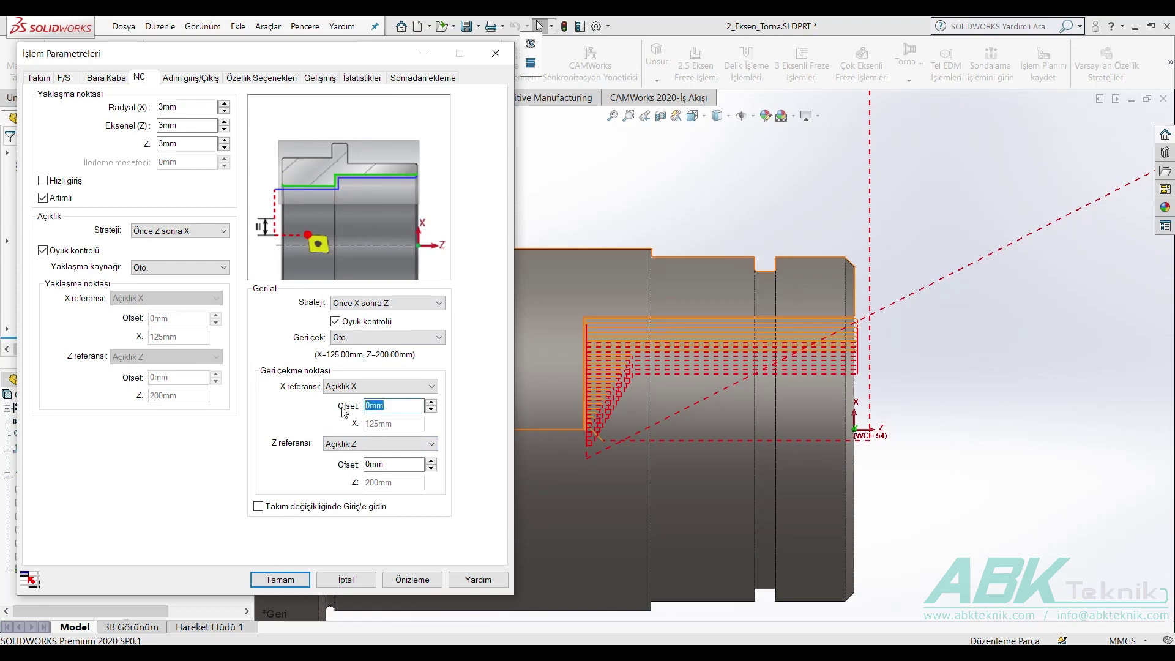
{"action": "type", "text": "20"}
{"action": "left_click", "coordinate": [405, 579]}
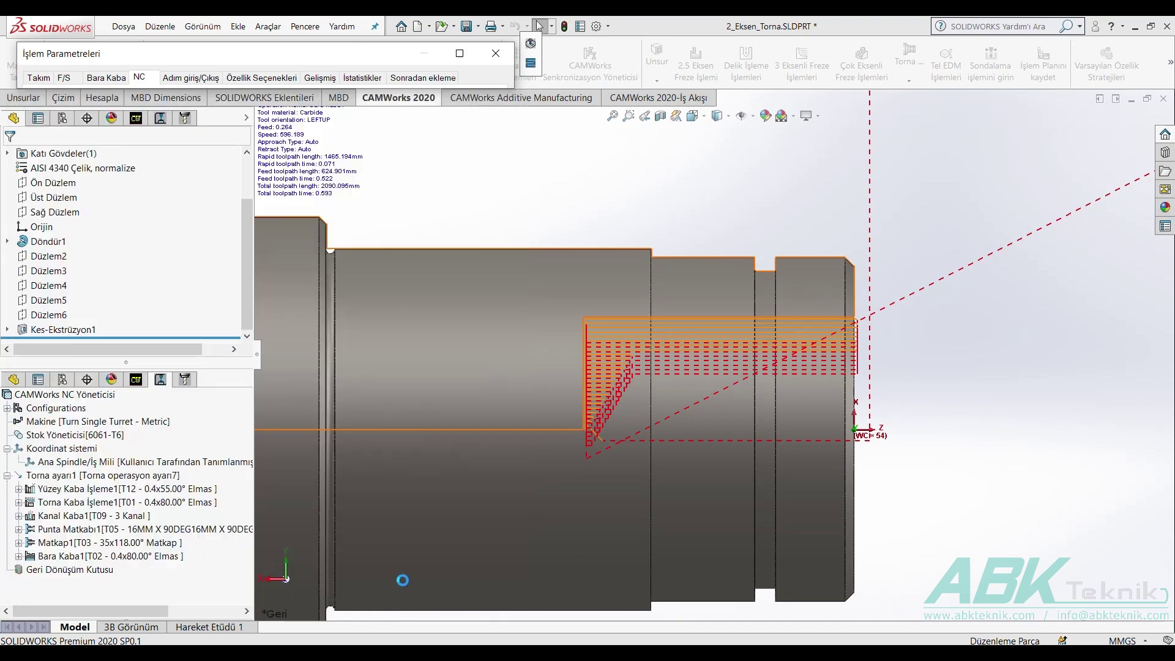
Zoom in and out to inspect the previewed boring toolpath and its retract move
{"action": "scroll", "coordinate": [765, 368], "scroll_direction": "up", "scroll_amount": 1}
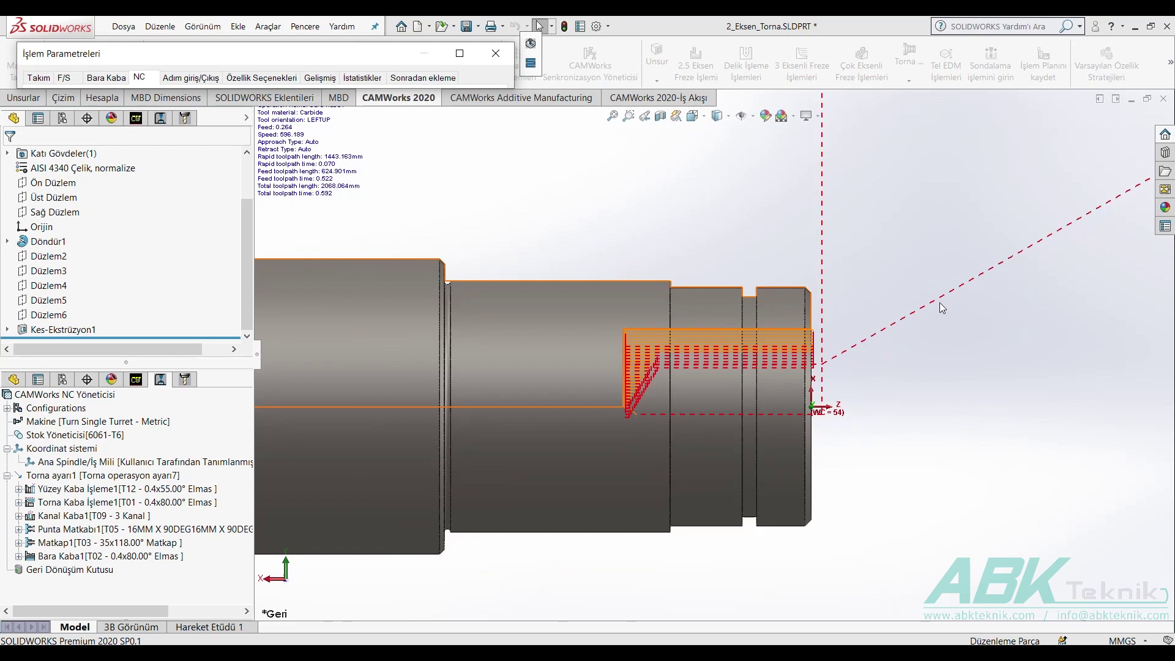
{"action": "scroll", "coordinate": [771, 368], "scroll_direction": "up", "scroll_amount": 1}
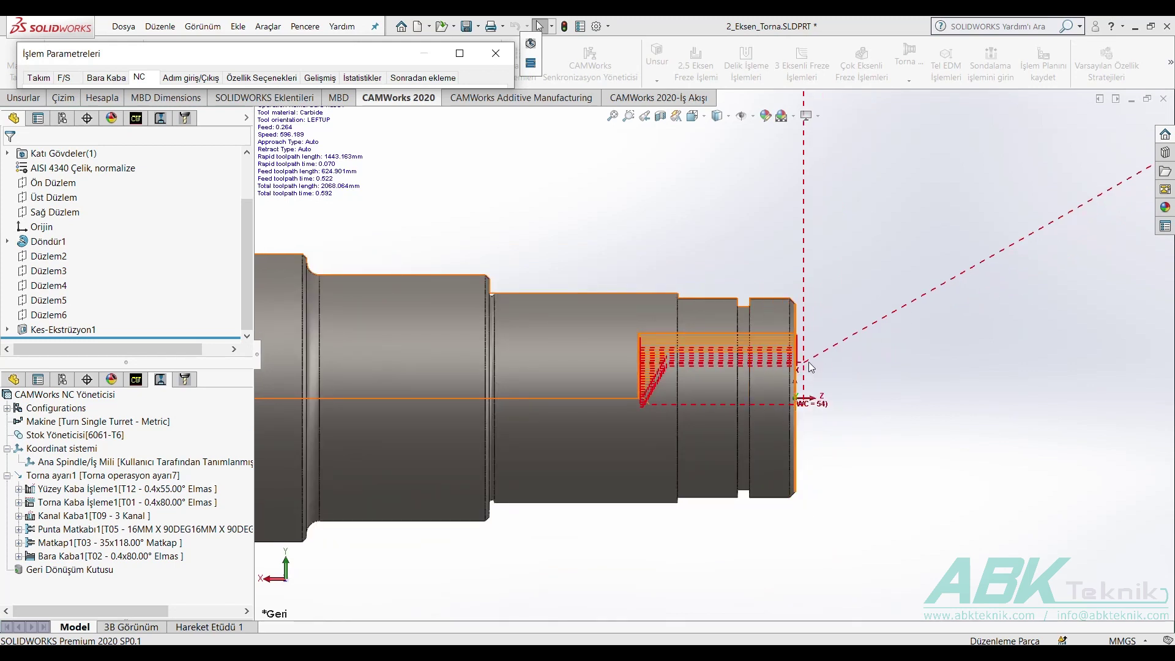
{"action": "scroll", "coordinate": [1025, 183], "scroll_direction": "up", "scroll_amount": 1}
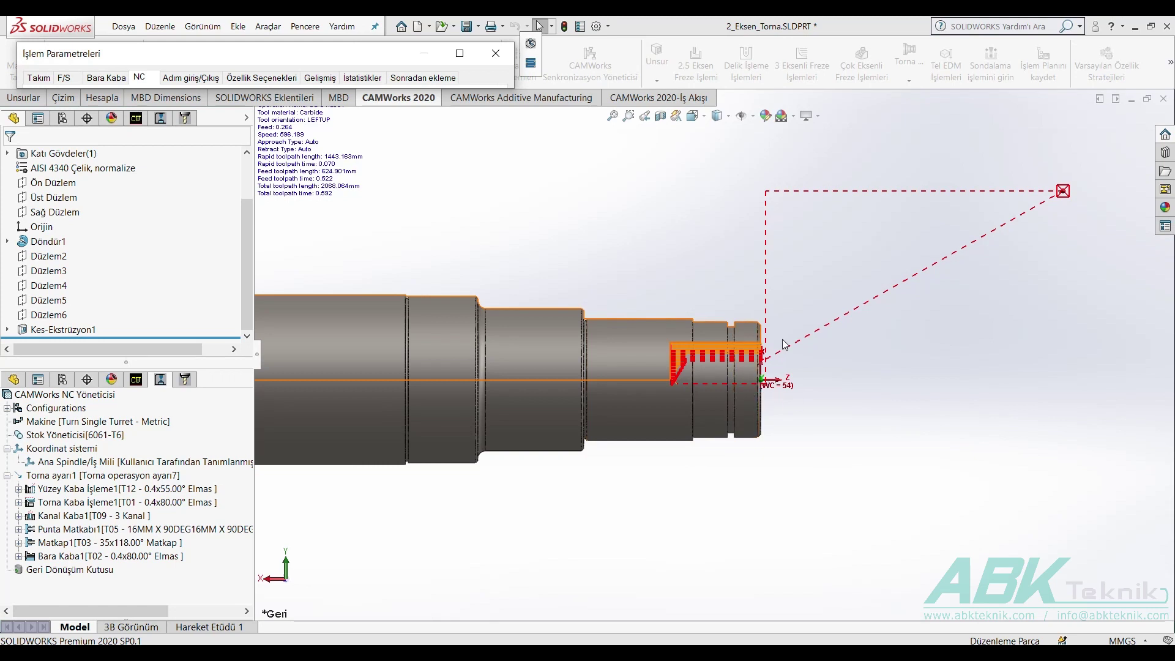
{"action": "scroll", "coordinate": [785, 344], "scroll_direction": "down", "scroll_amount": 2}
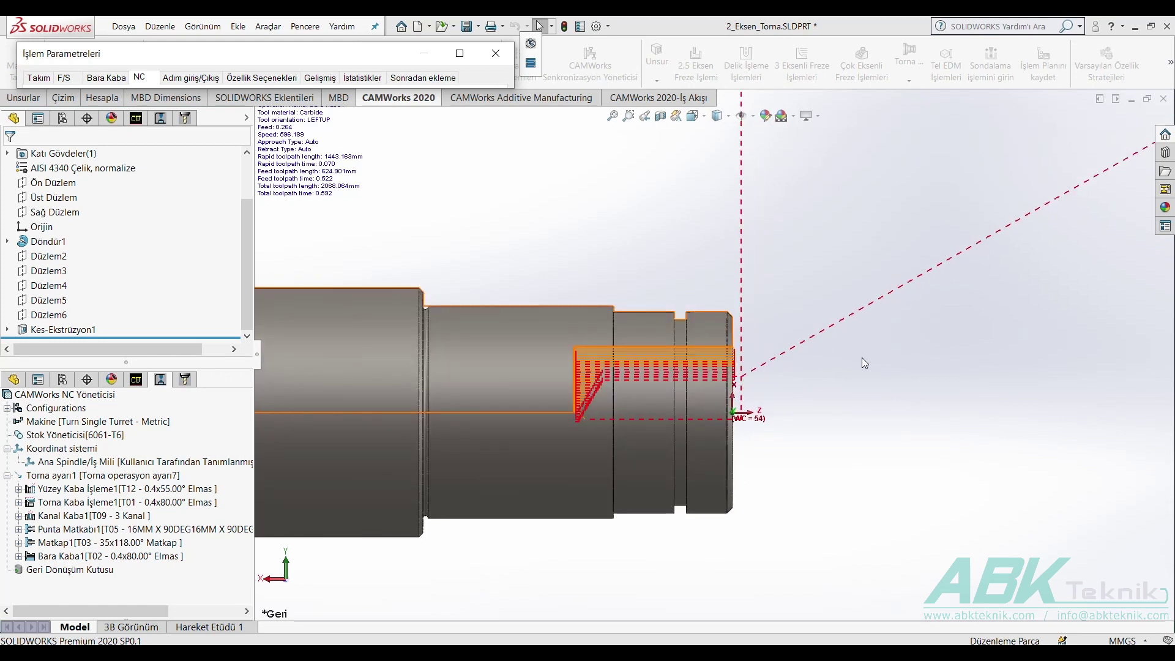
{"action": "scroll", "coordinate": [791, 363], "scroll_direction": "up", "scroll_amount": 1}
{"action": "scroll", "coordinate": [793, 340], "scroll_direction": "up", "scroll_amount": 1}
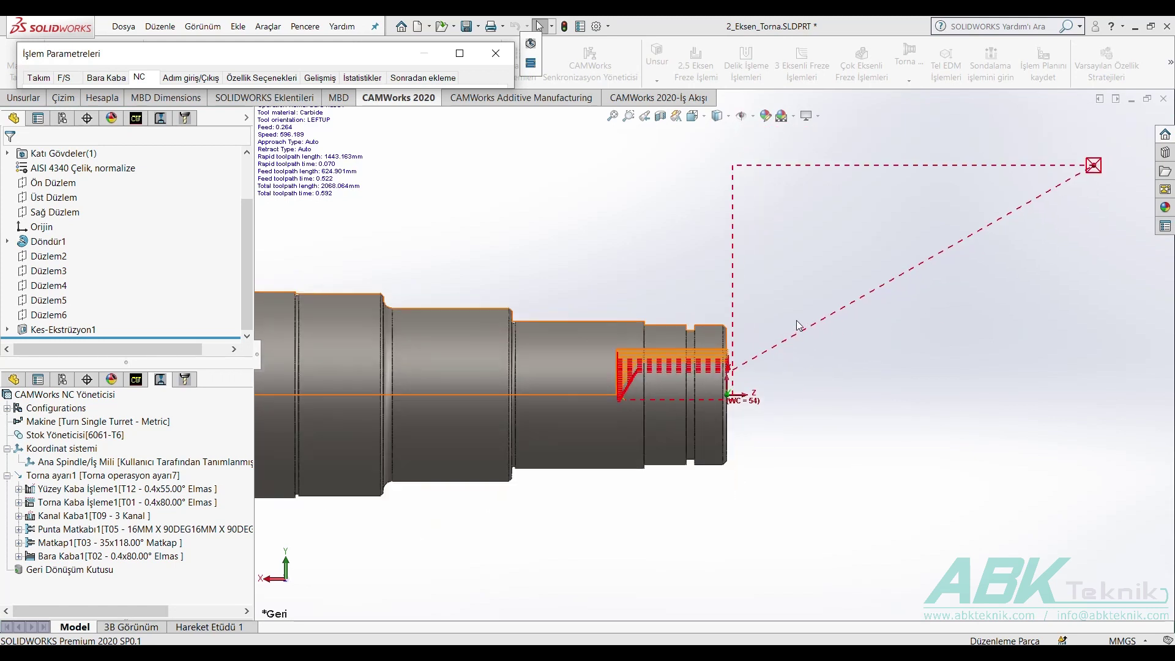
{"action": "scroll", "coordinate": [785, 248], "scroll_direction": "down", "scroll_amount": 1}
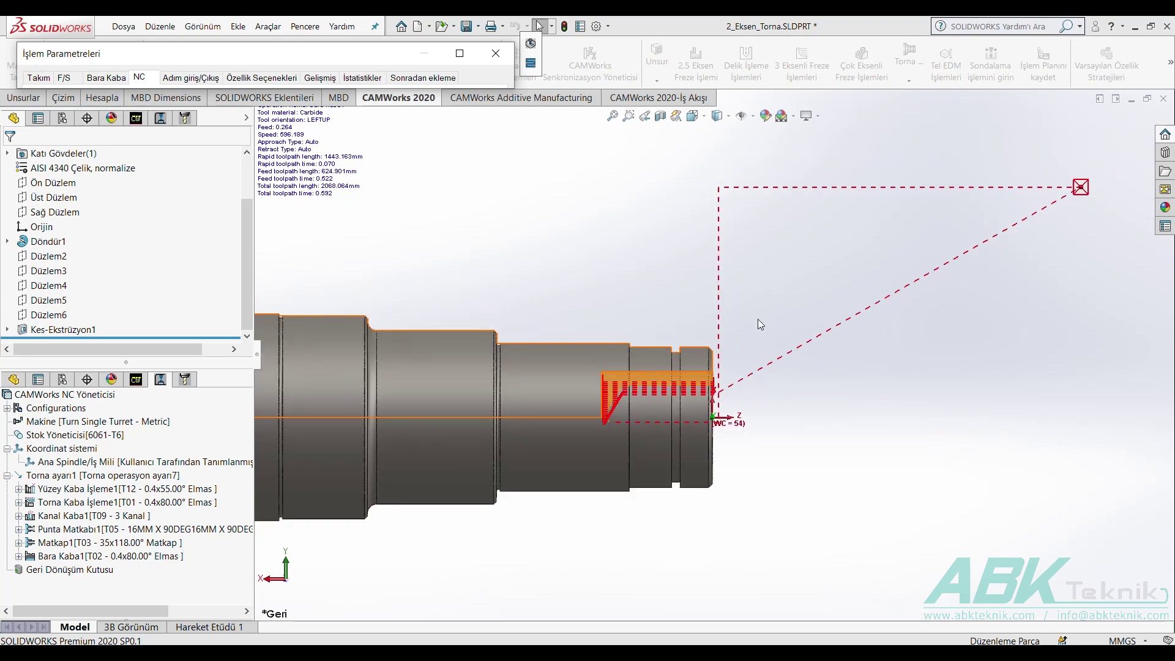
{"action": "scroll", "coordinate": [759, 317], "scroll_direction": "down", "scroll_amount": 1}
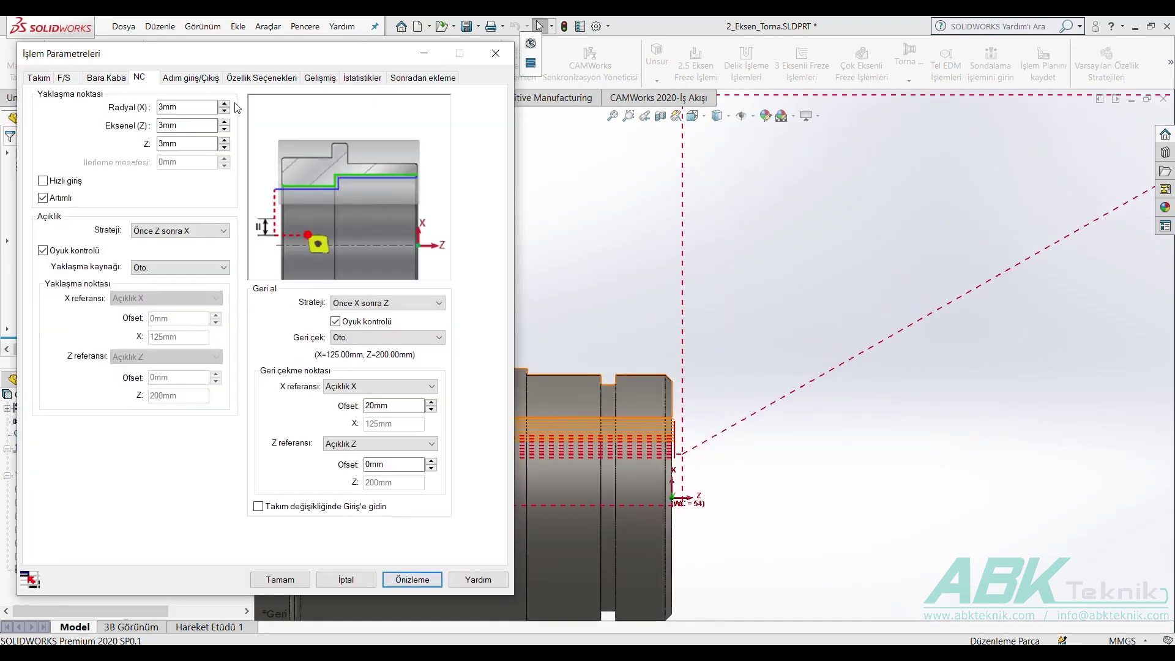
Accept the parameters and run the material-removal simulation up to Bara Kaba1
{"action": "left_click", "coordinate": [273, 579]}
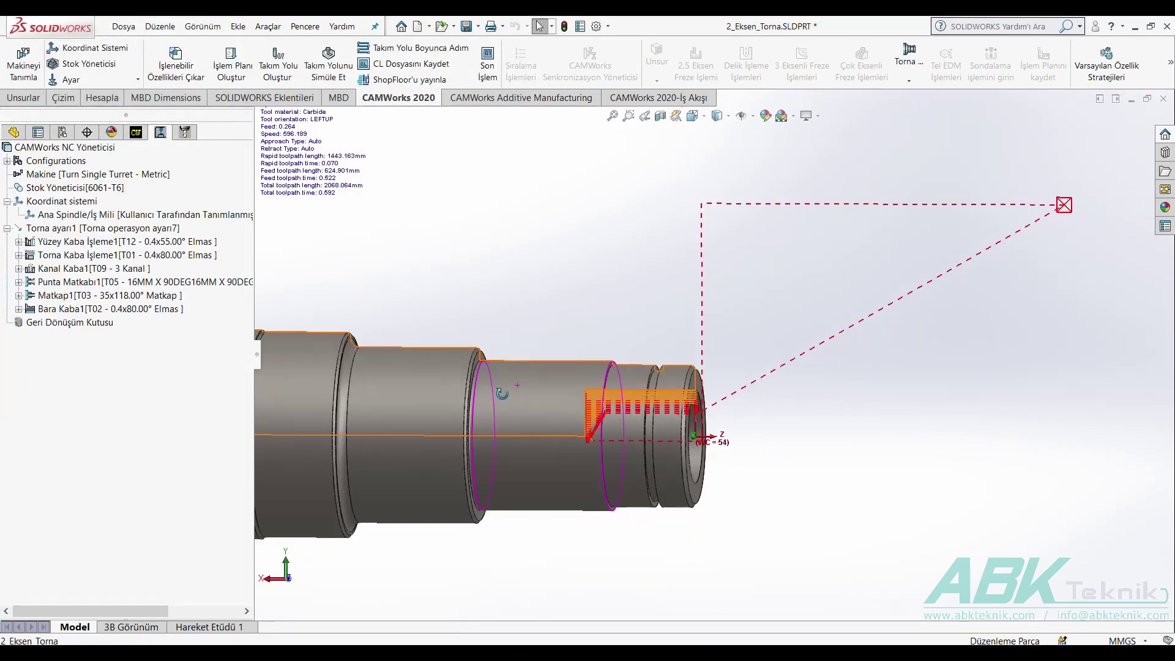
{"action": "right_click", "coordinate": [86, 309]}
{"action": "left_click", "coordinate": [147, 344]}
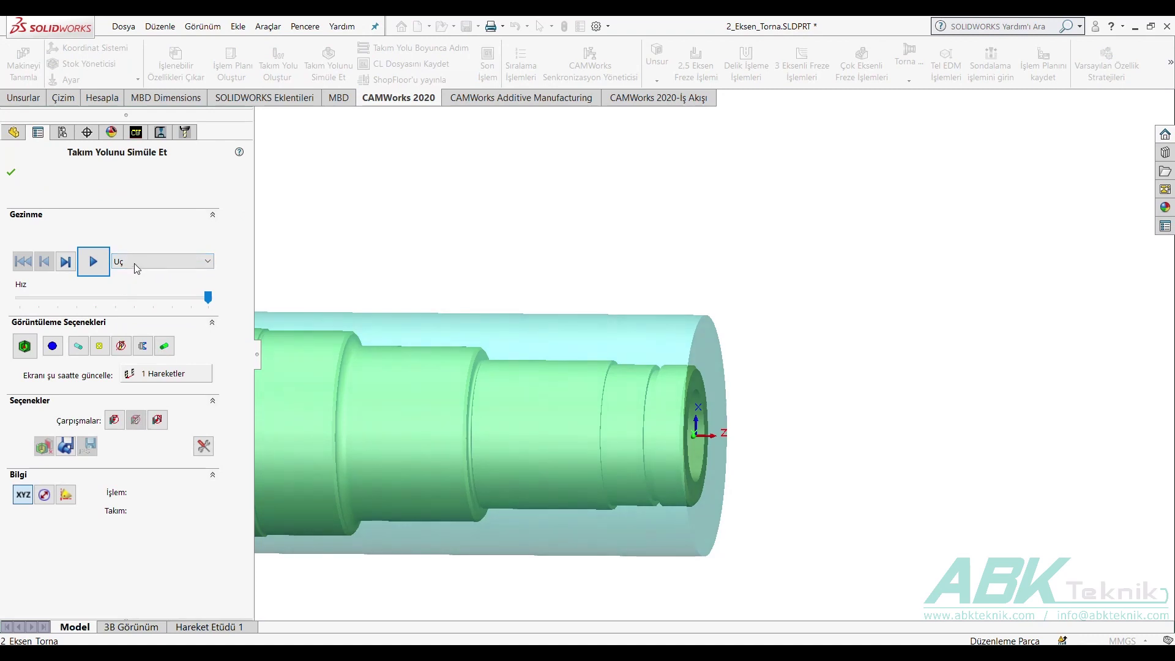
{"action": "left_click", "coordinate": [136, 268]}
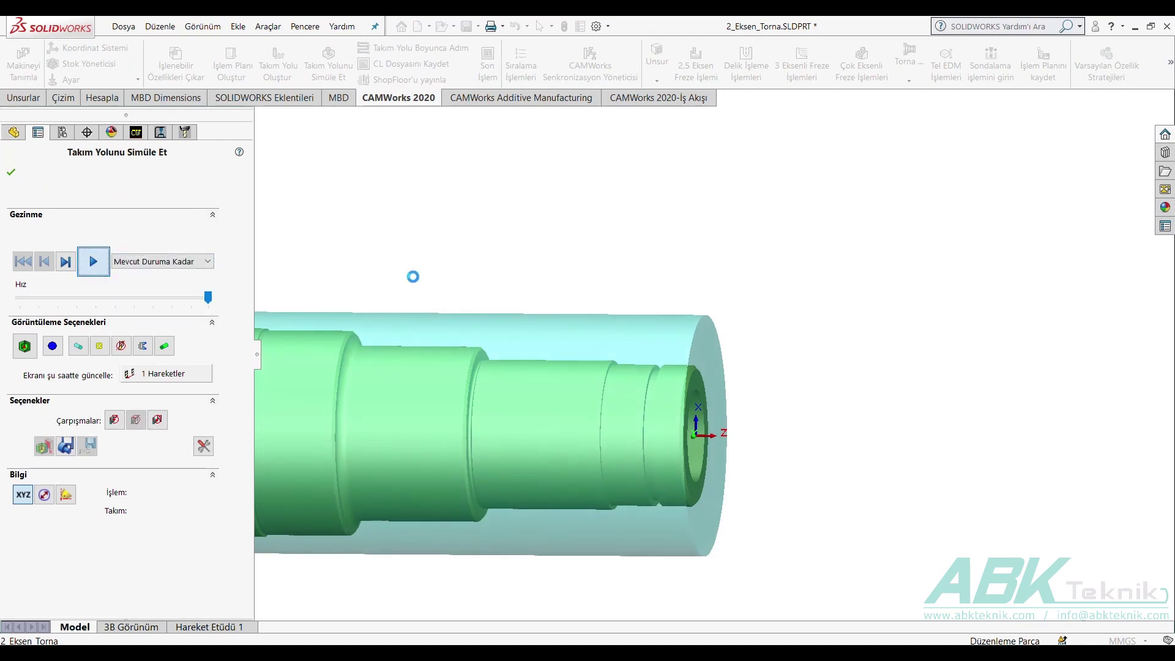
{"action": "middle_click_drag", "start_coordinate": [413, 277], "coordinate": [715, 409]}
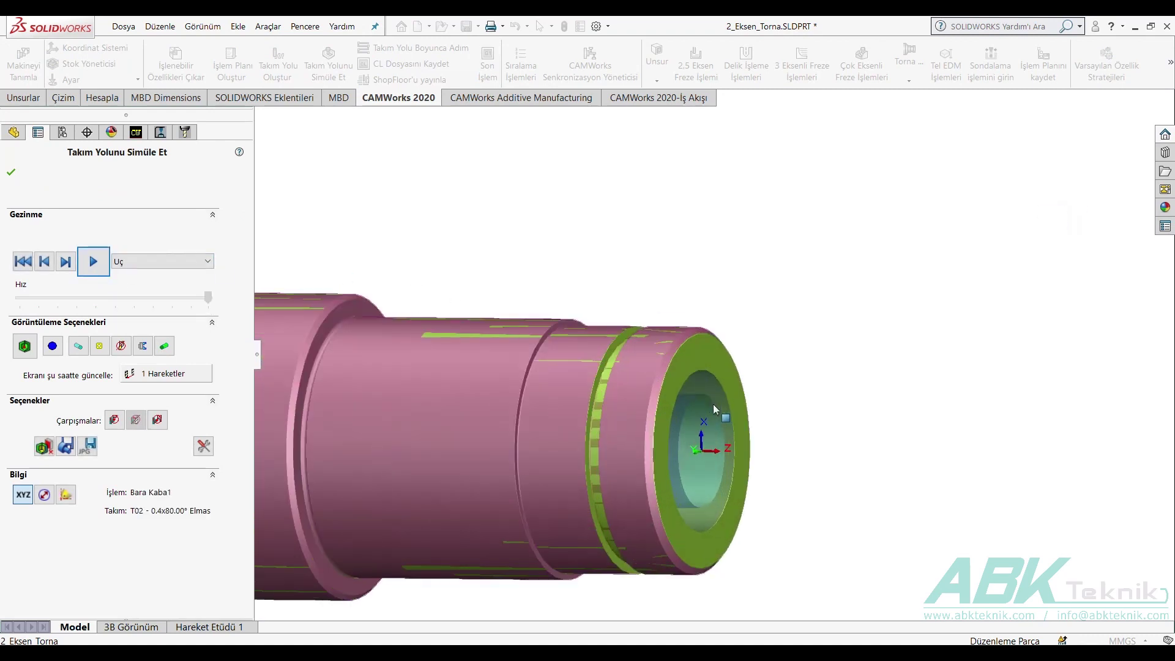
{"action": "left_click", "coordinate": [93, 261]}
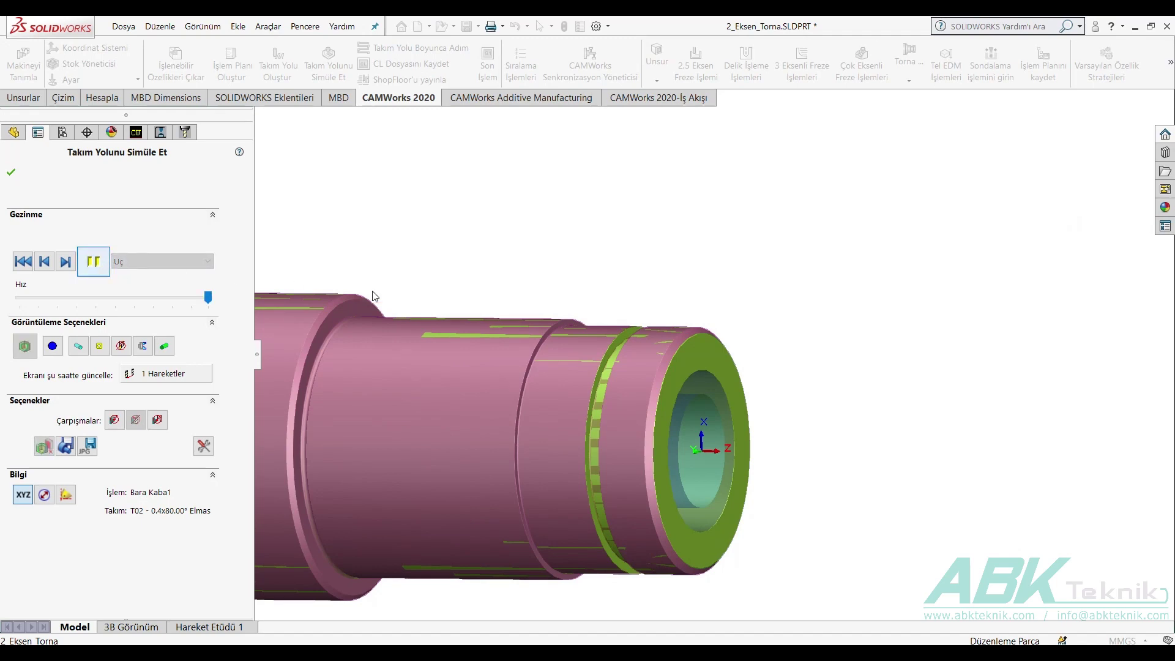
Show the simulated shaft's ±0.4mm deviation colour map from several angles, then close the simulation
{"action": "mouse_move", "coordinate": [733, 352]}
{"action": "middle_mouse_down"}
{"action": "mouse_move", "coordinate": [669, 319]}
{"action": "mouse_move", "coordinate": [598, 314]}
{"action": "middle_mouse_up"}
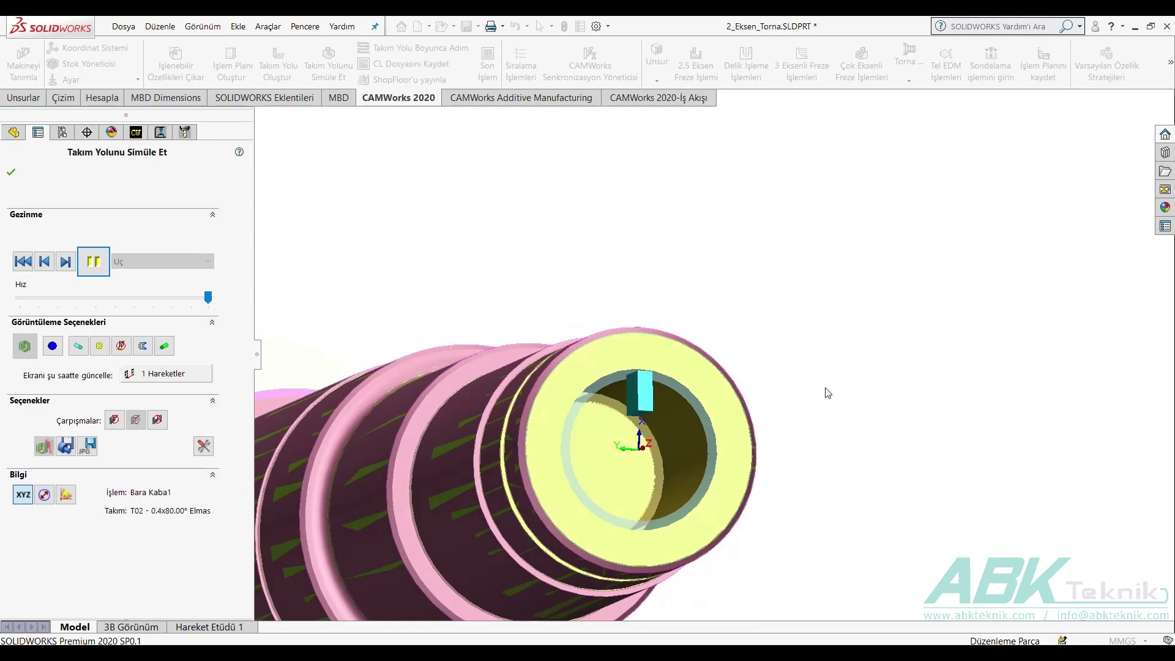
{"action": "mouse_move", "coordinate": [777, 402]}
{"action": "middle_mouse_down"}
{"action": "mouse_move", "coordinate": [641, 421]}
{"action": "mouse_move", "coordinate": [251, 384]}
{"action": "middle_mouse_up"}
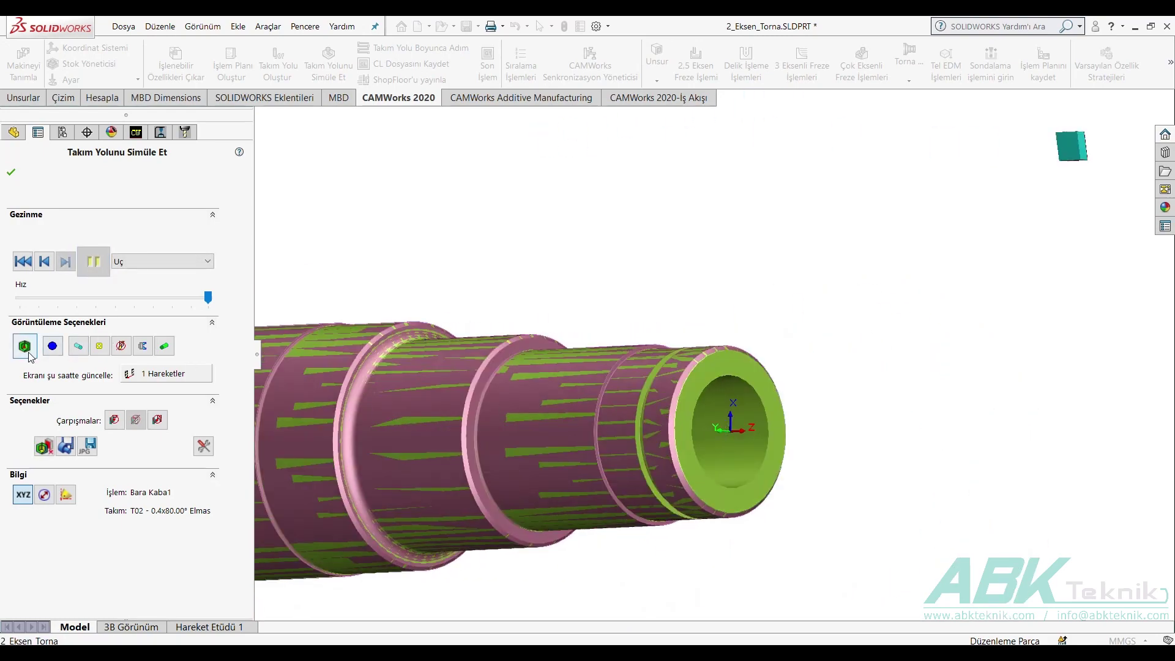
{"action": "left_click", "coordinate": [27, 352]}
{"action": "mouse_move", "coordinate": [847, 484]}
{"action": "middle_mouse_down"}
{"action": "mouse_move", "coordinate": [864, 462]}
{"action": "mouse_move", "coordinate": [327, 414]}
{"action": "middle_mouse_up"}
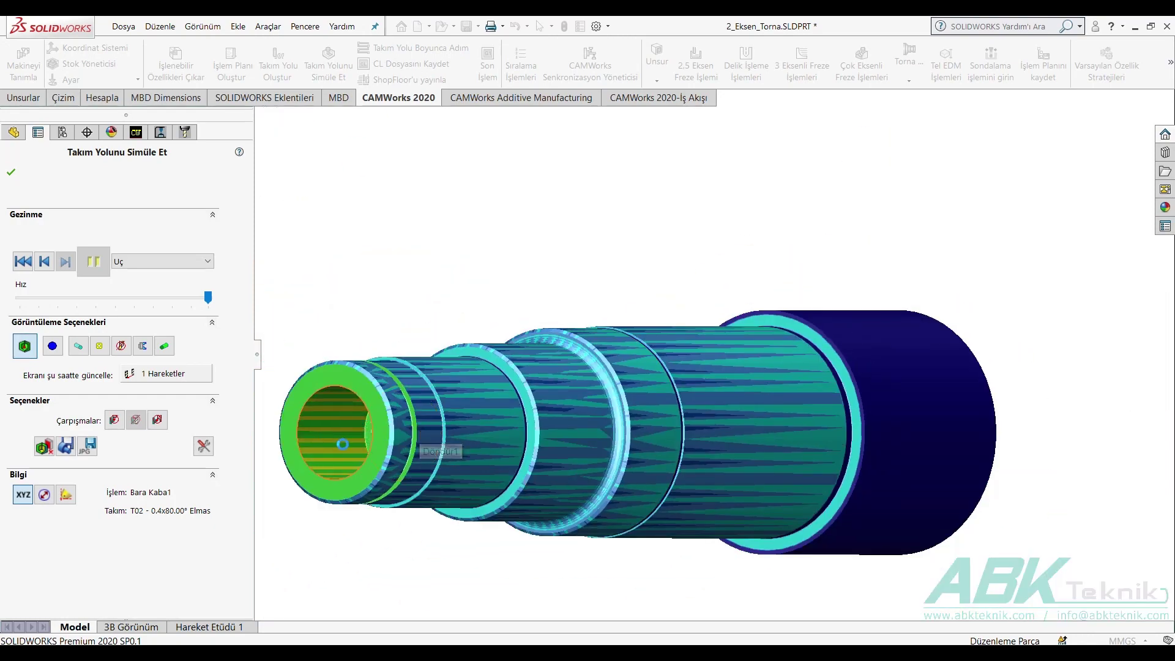
{"action": "middle_click_drag", "start_coordinate": [326, 414], "coordinate": [394, 408]}
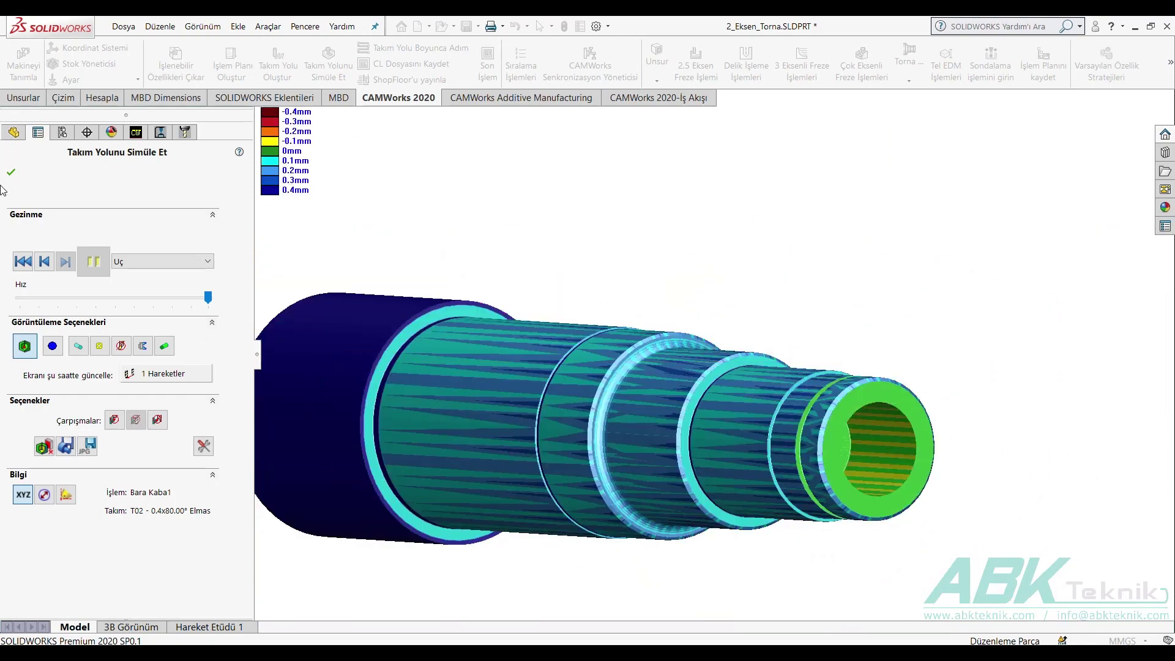
{"action": "left_click", "coordinate": [12, 173]}
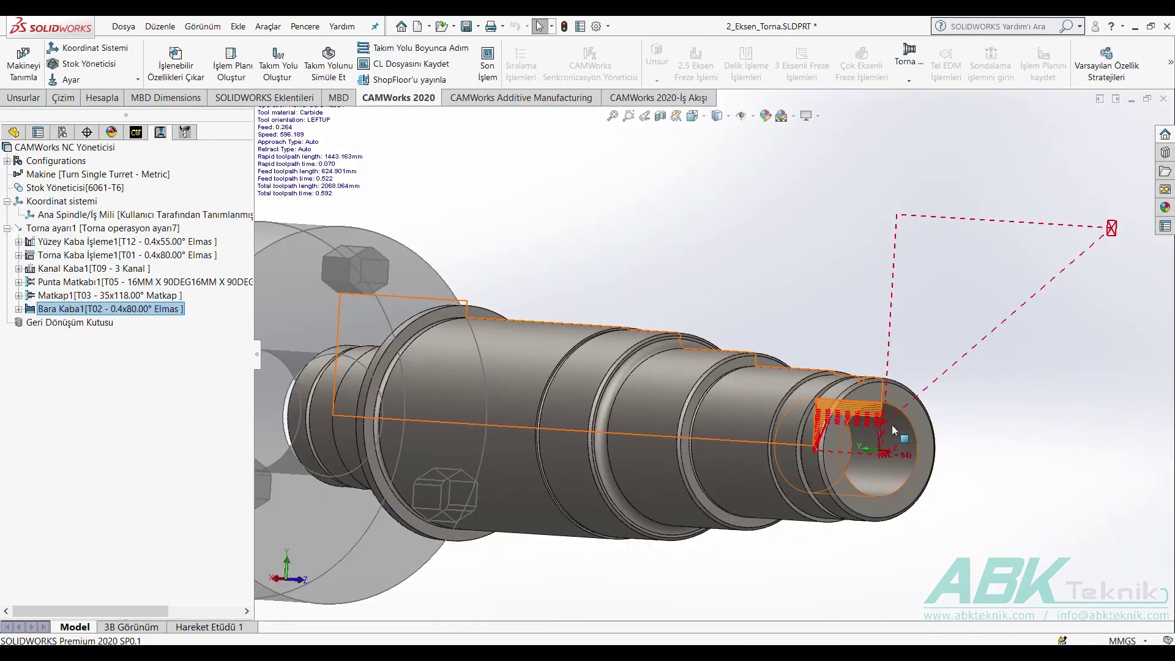
Zoom and orbit to view Bara Kaba1's boring toolpath inside the shaded shaft's bore
{"action": "scroll", "coordinate": [805, 407], "scroll_direction": "down", "scroll_amount": 3}
{"action": "mouse_move", "coordinate": [805, 408]}
{"action": "middle_mouse_down"}
{"action": "mouse_move", "coordinate": [849, 407]}
{"action": "mouse_move", "coordinate": [832, 405]}
{"action": "middle_mouse_up"}
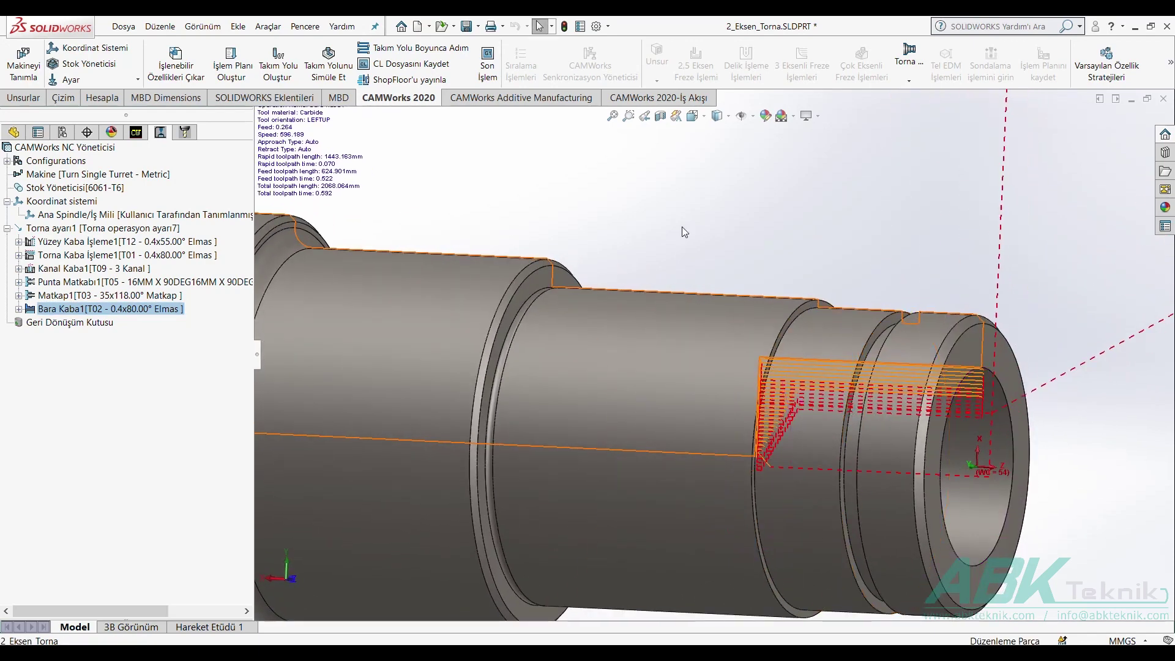